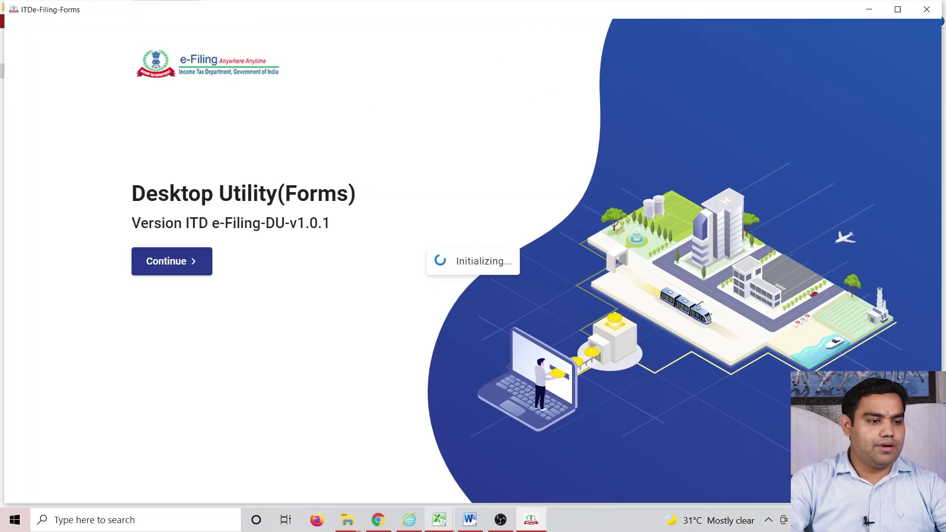
- Read the forms utility's general instructions and system requirements, then close that tab for Downloads
click(387, 526)
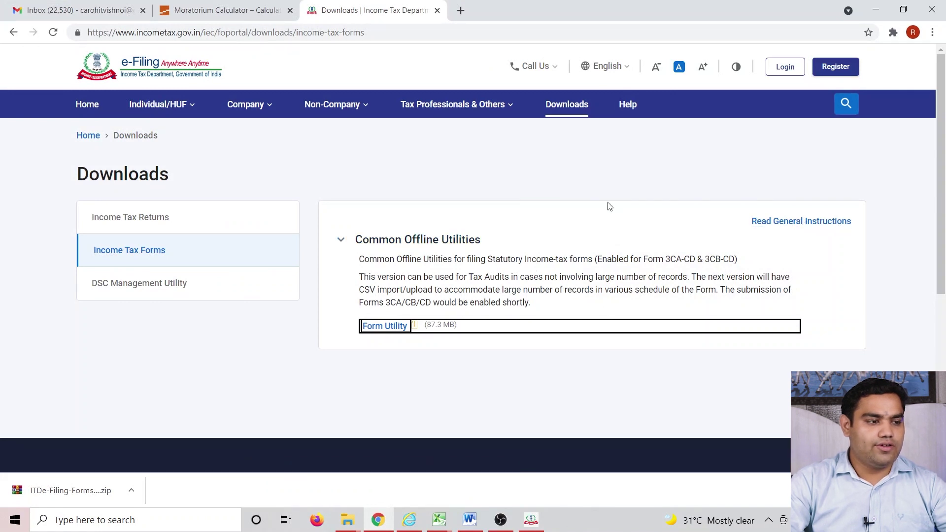
click(808, 222)
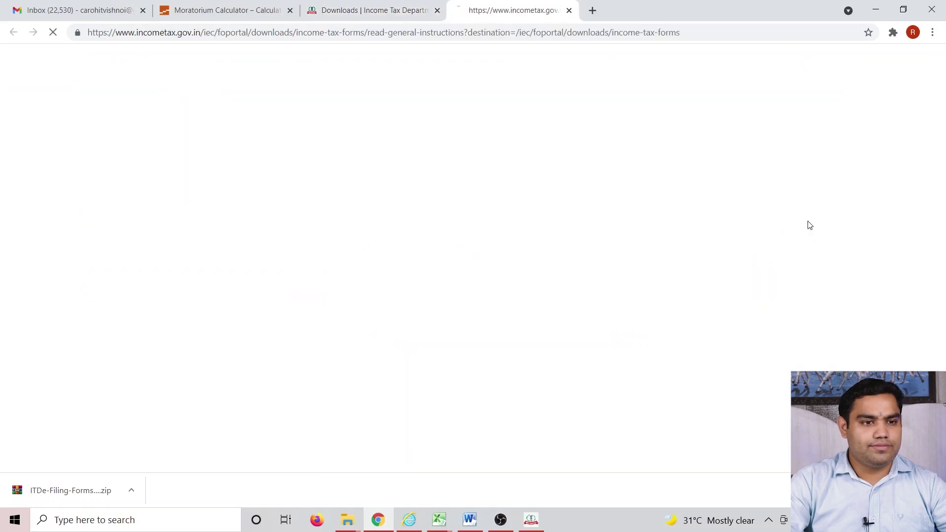
scroll(202, 286, down, 1)
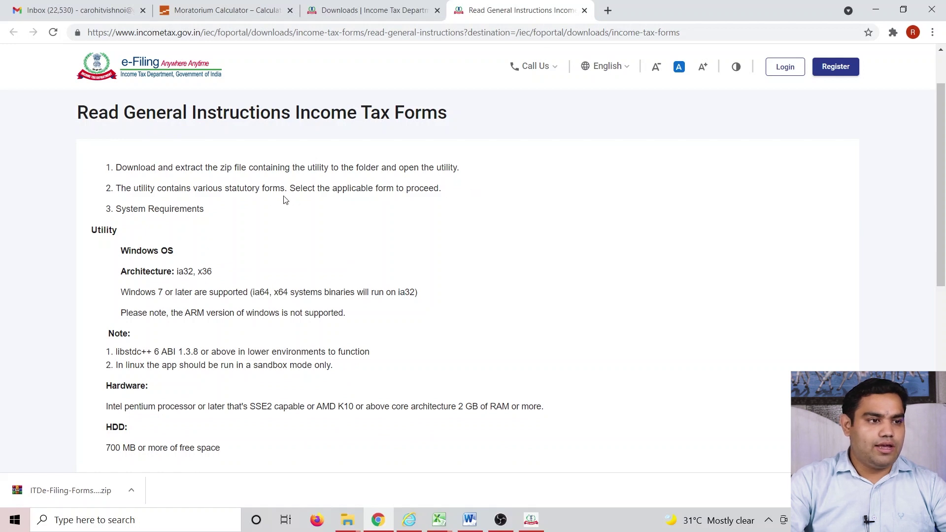
scroll(253, 218, down, 2)
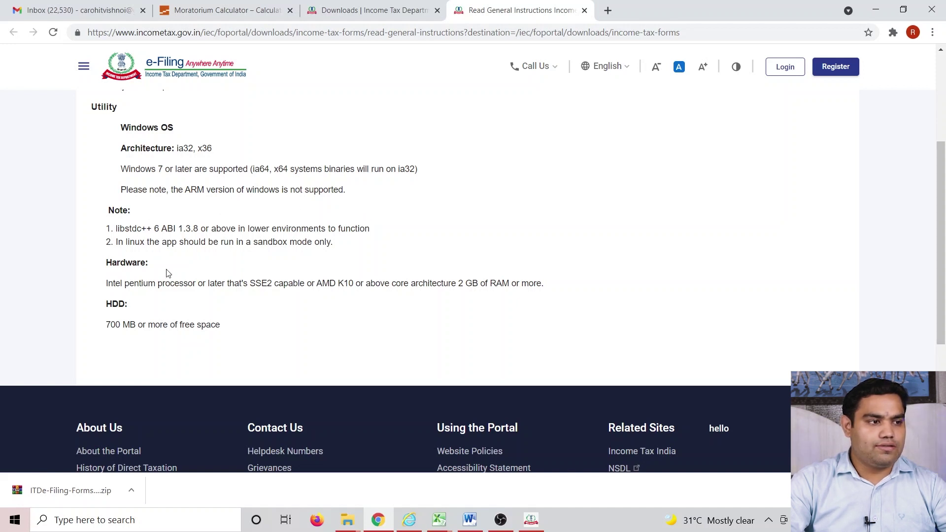
scroll(206, 275, up, 3)
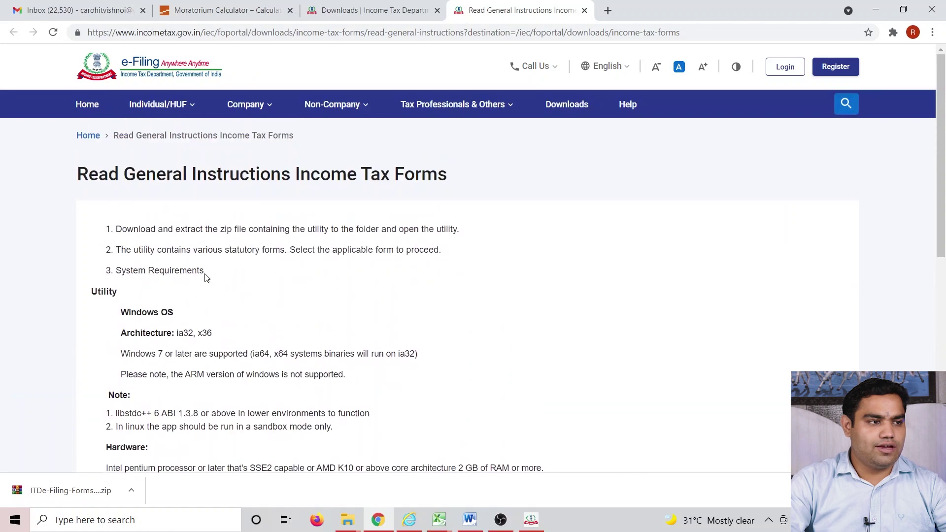
scroll(207, 273, down, 4)
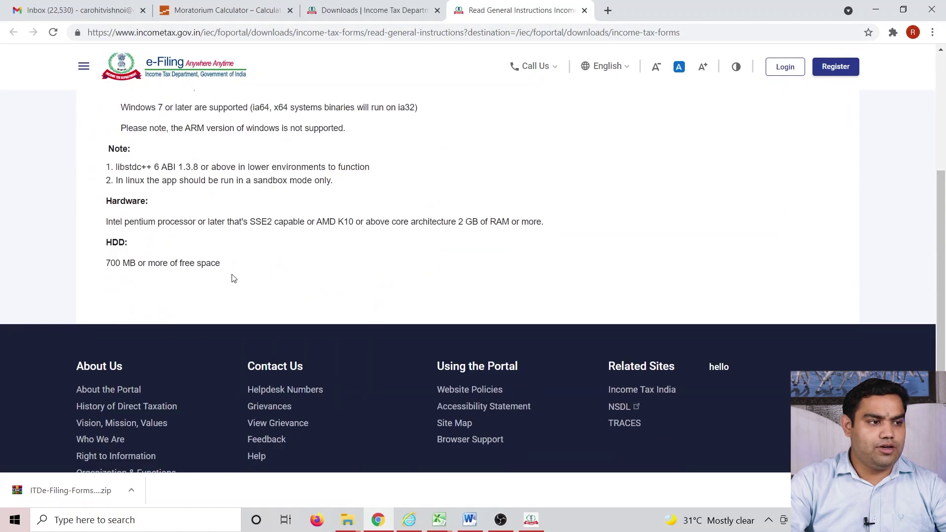
scroll(330, 262, up, 5)
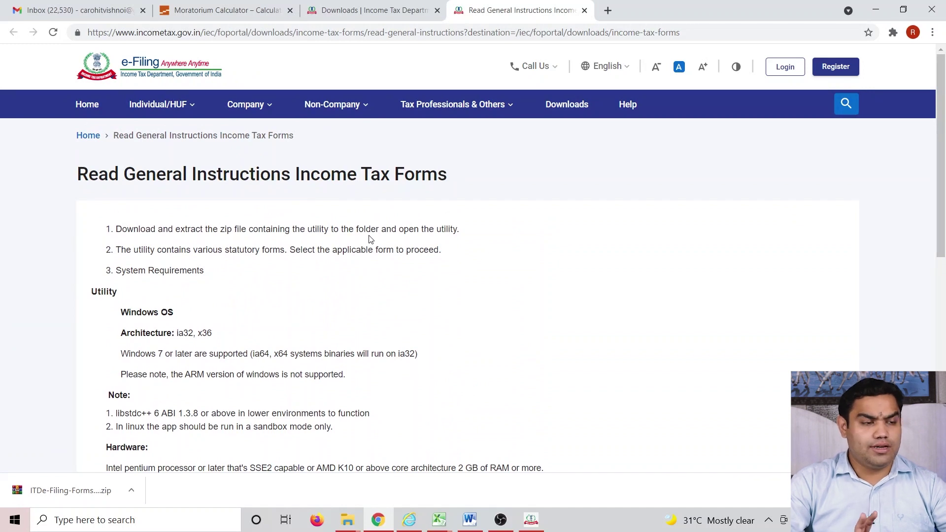
click(585, 10)
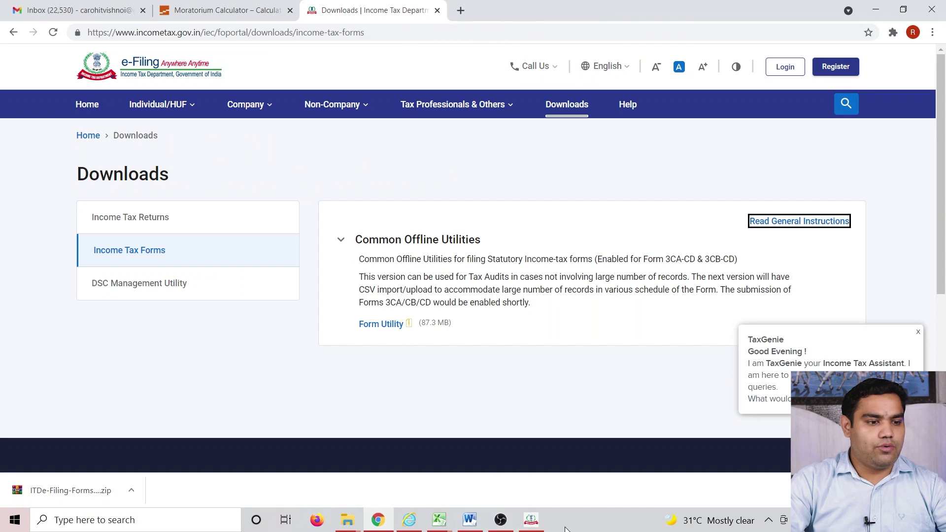
- Continue past the utility's start screen and show the Draft Version list with the Form 3CB-CD draft
click(531, 520)
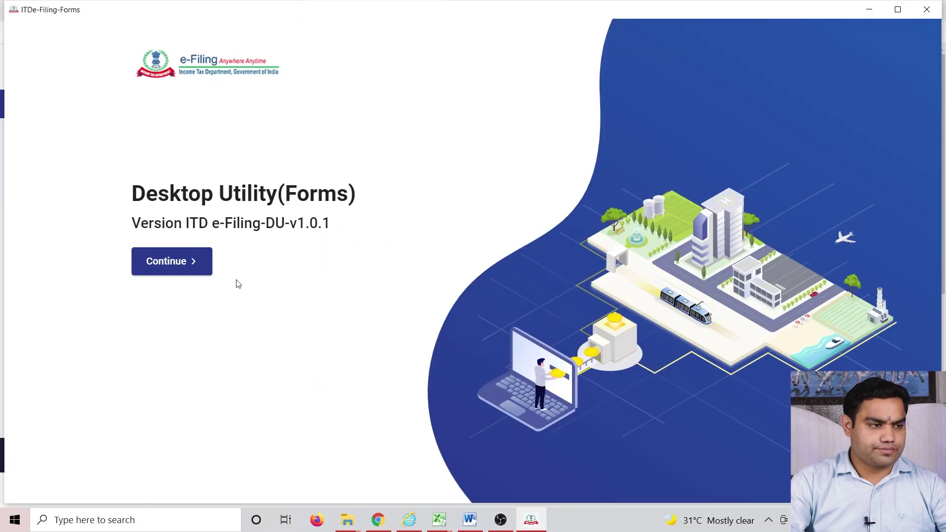
click(185, 265)
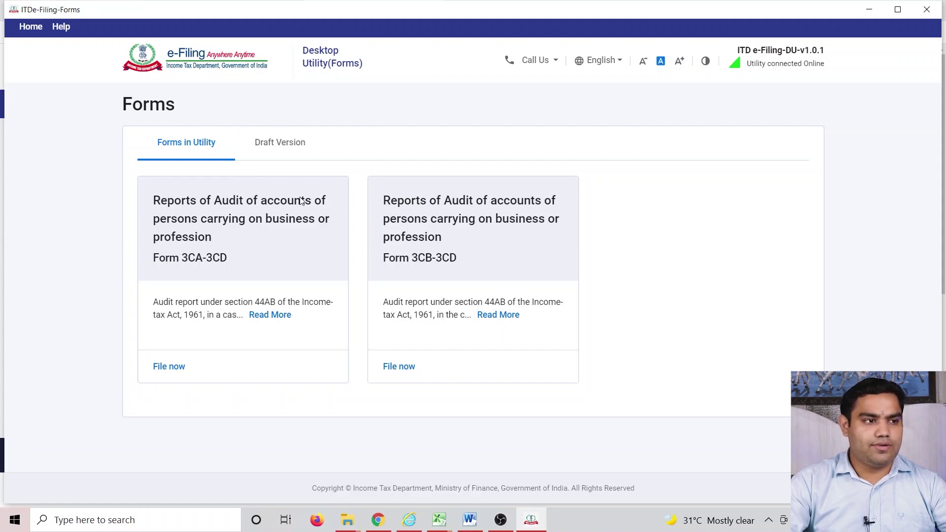
click(282, 143)
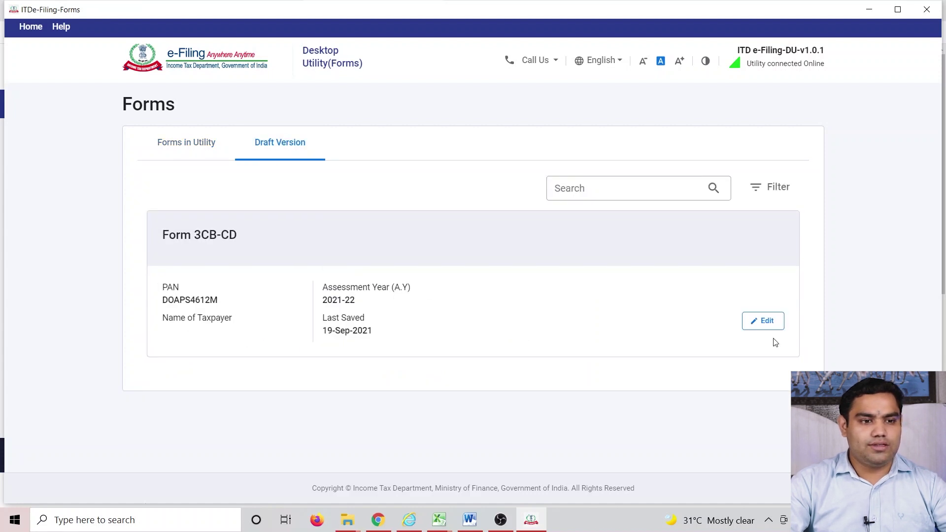
- Open the saved Form 3CB-CD draft from the Draft Version list for editing
click(198, 149)
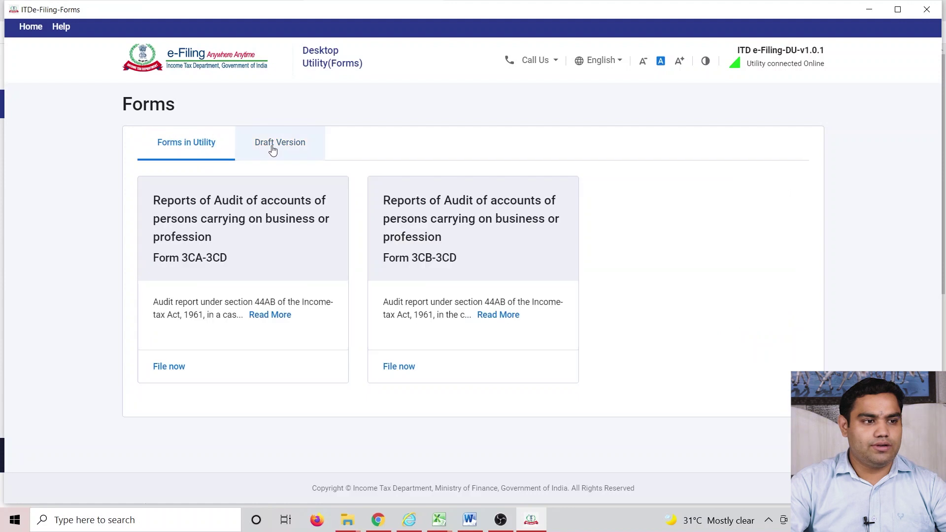
click(271, 149)
click(780, 329)
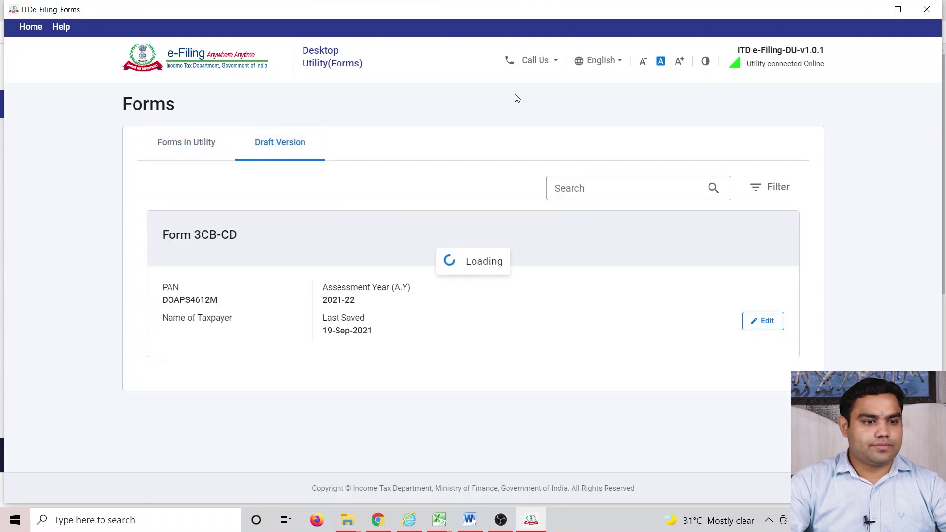
- Review the Form No. 3CB section and save it so it shows Completed
click(798, 303)
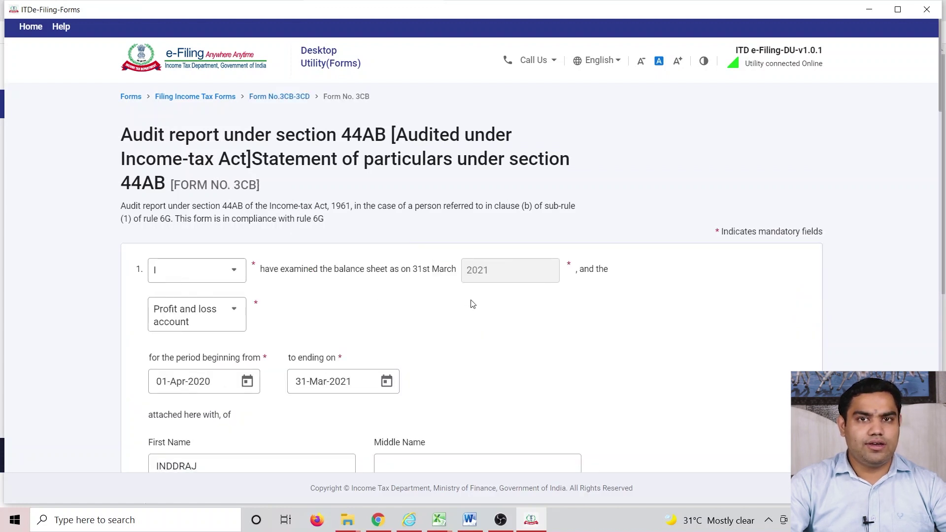
scroll(402, 346, down, 18)
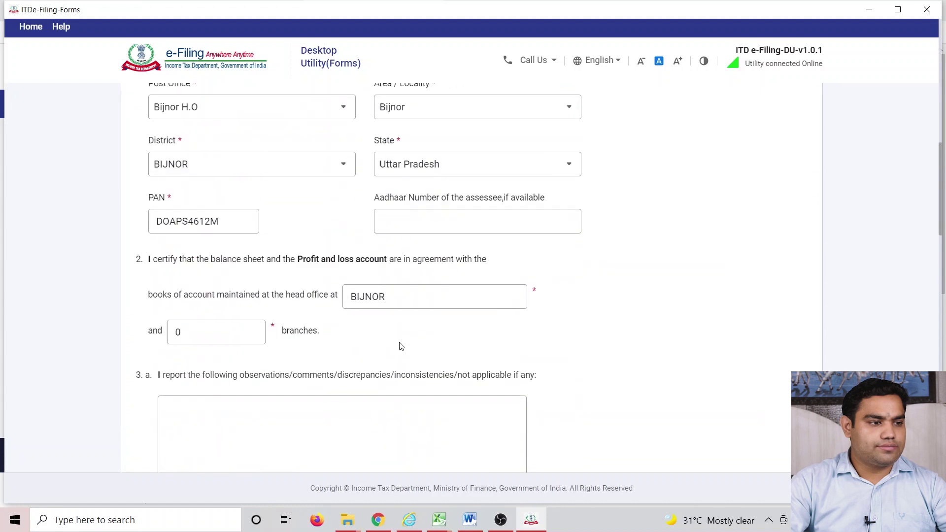
scroll(402, 347, down, 20)
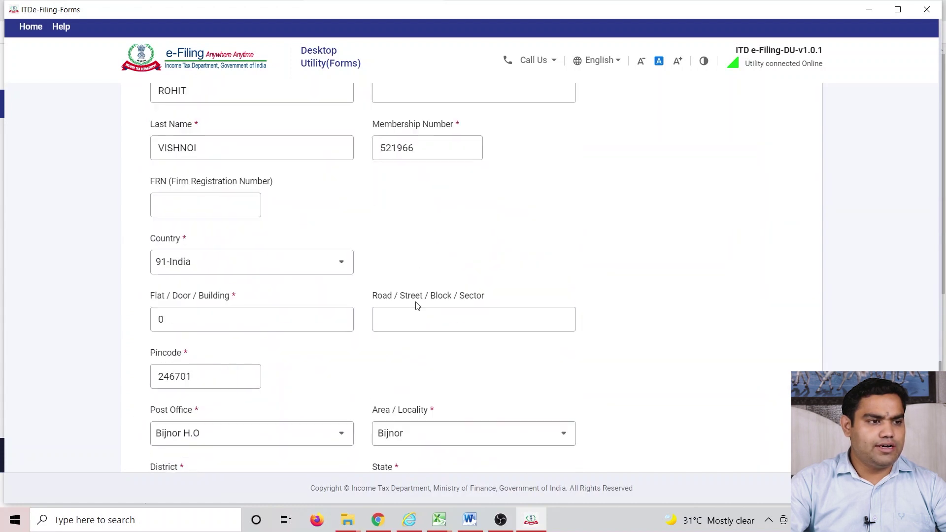
scroll(412, 292, up, 20)
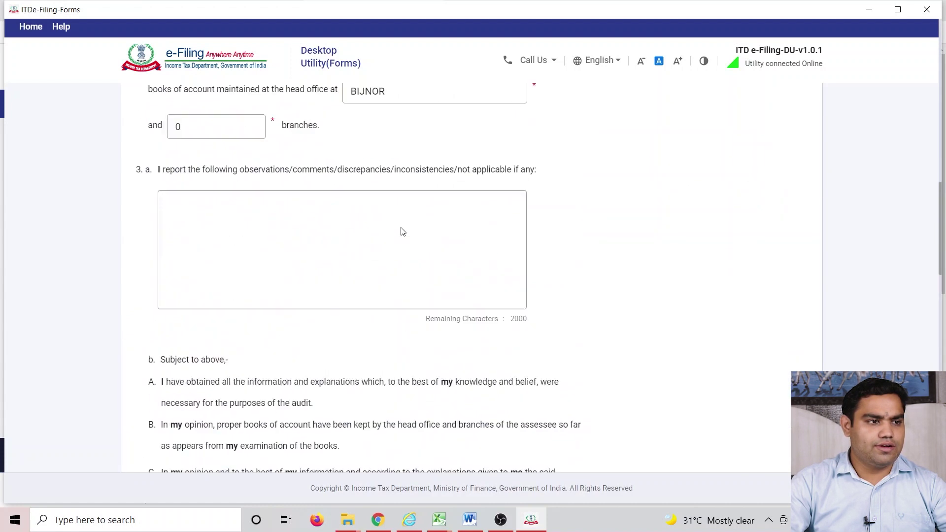
scroll(402, 231, down, 5)
scroll(406, 363, up, 10)
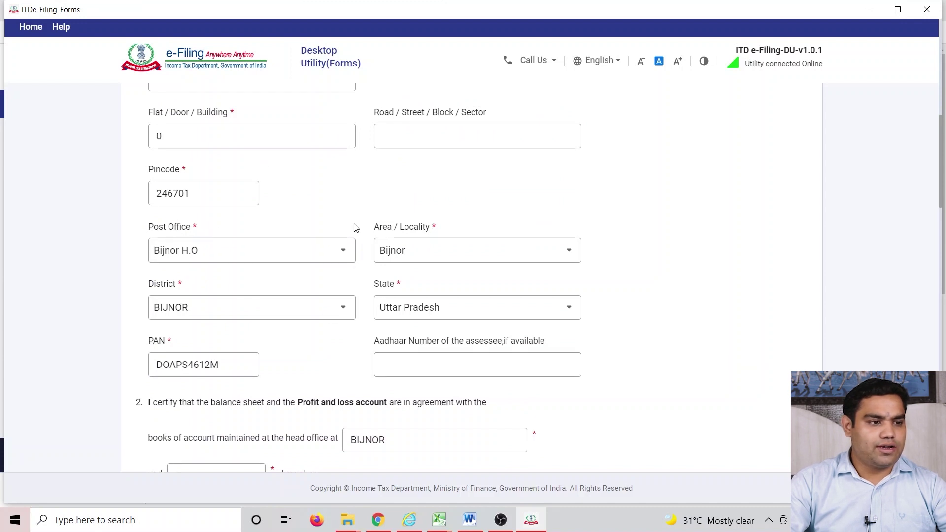
scroll(469, 384, down, 4)
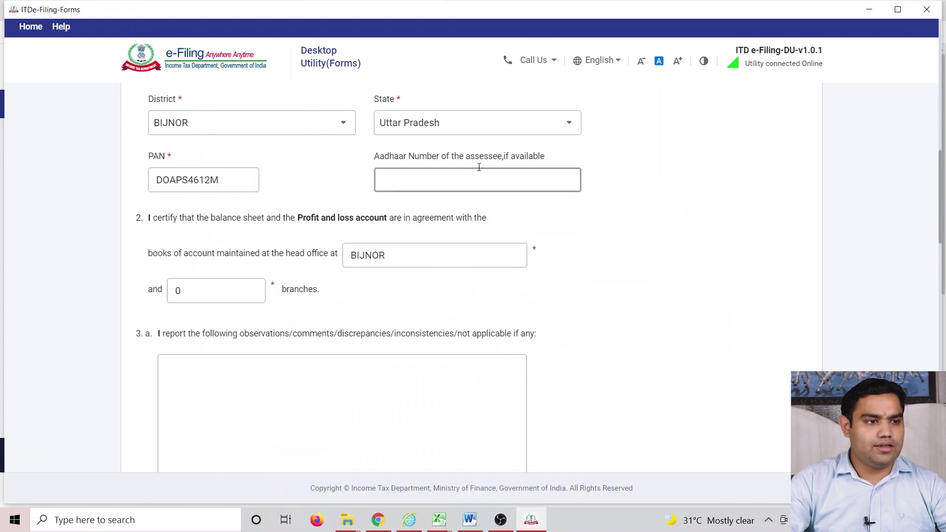
scroll(631, 333, down, 20)
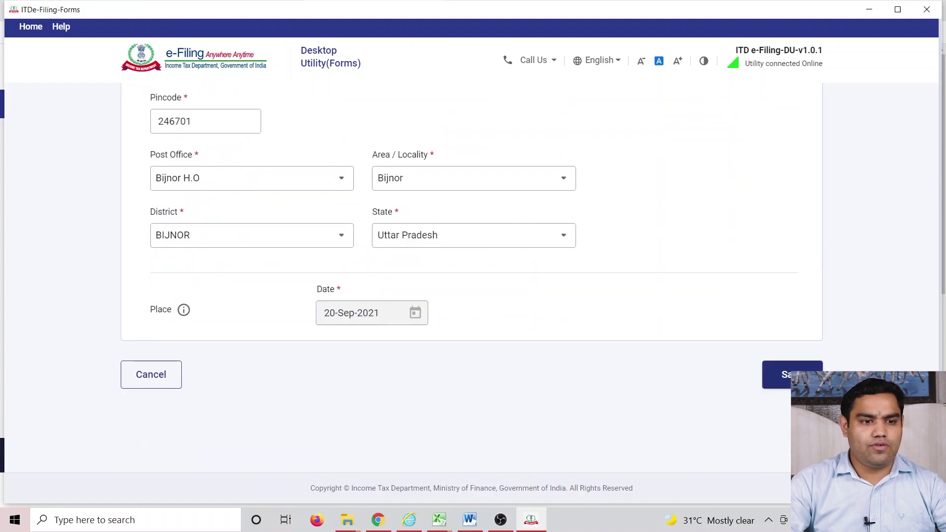
click(776, 374)
scroll(285, 303, down, 1)
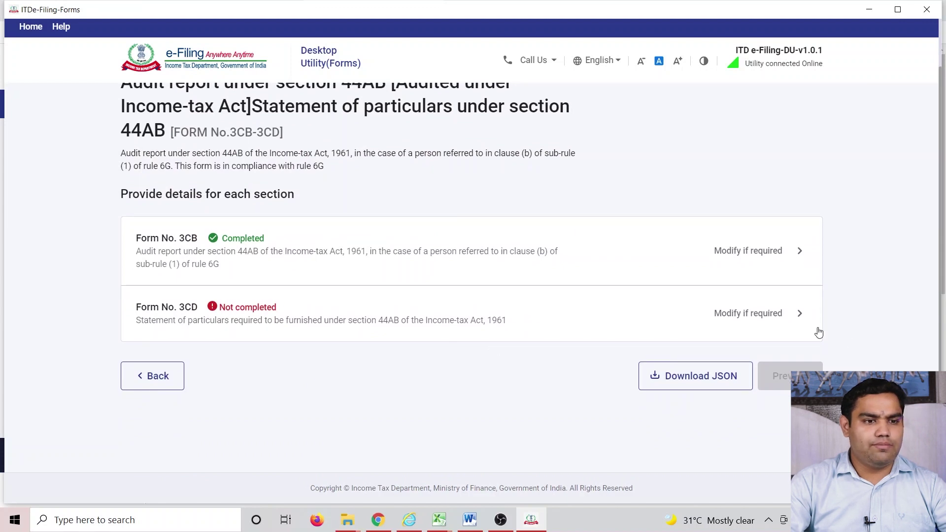
click(778, 317)
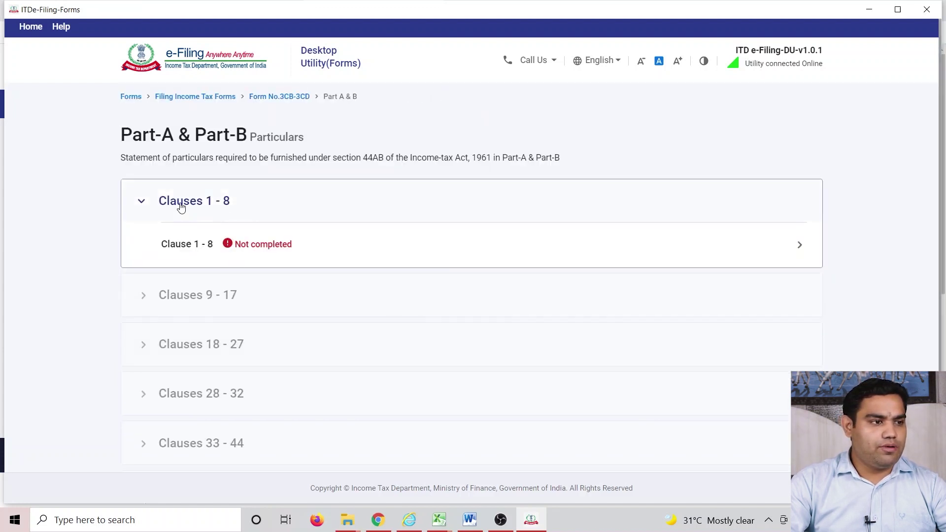
click(183, 244)
scroll(194, 253, up, 3)
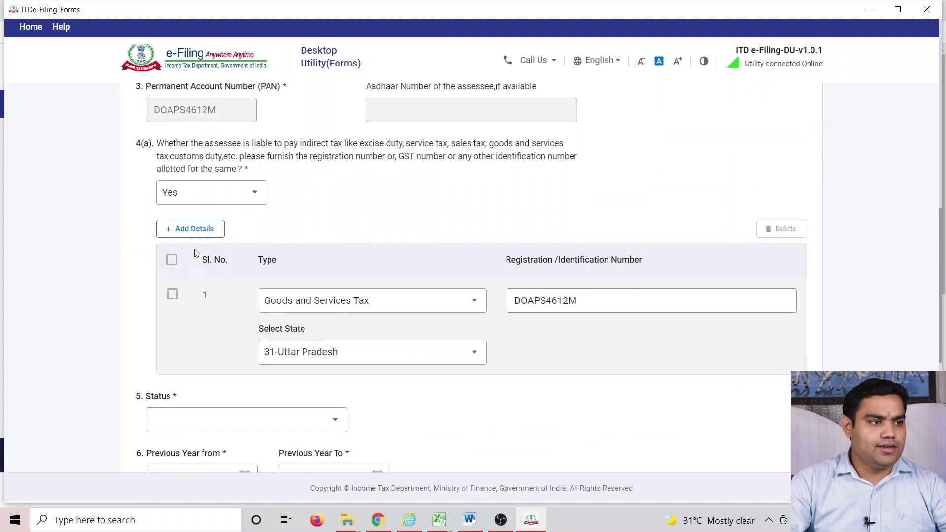
click(661, 389)
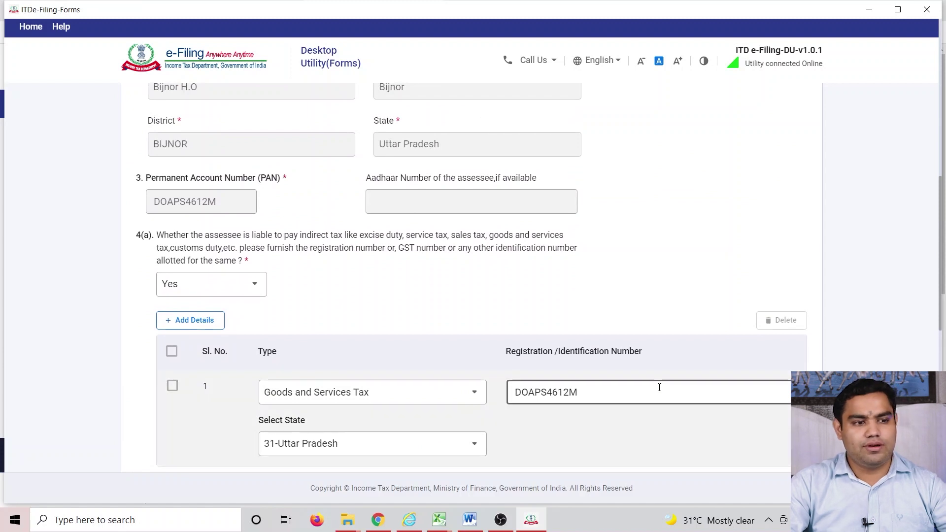
key(Left)
key(Left)
key(Left)
key(Left)
key(Left)
key(Left)
key(Left)
key(Left)
key(Left)
key(Left)
text(09)
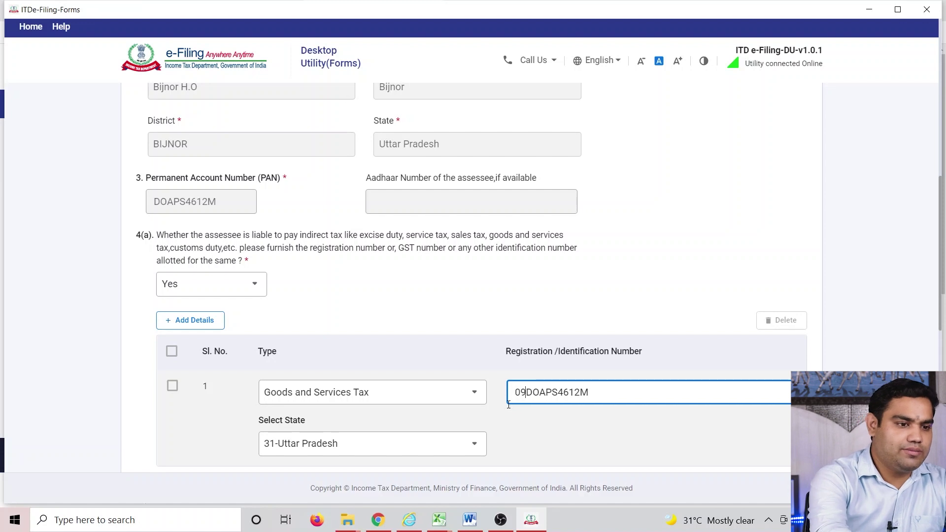
key(Right)
key(Right)
key(Right)
key(Right)
key(Right)
key(Right)
key(Right)
key(Right)
key(Right)
text(1)
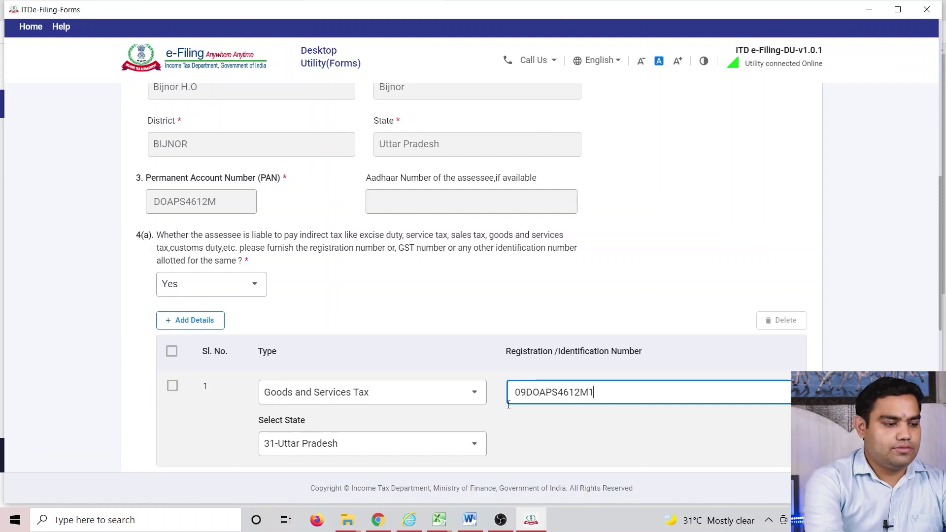
text(ZN)
click(271, 243)
scroll(271, 244, down, 1)
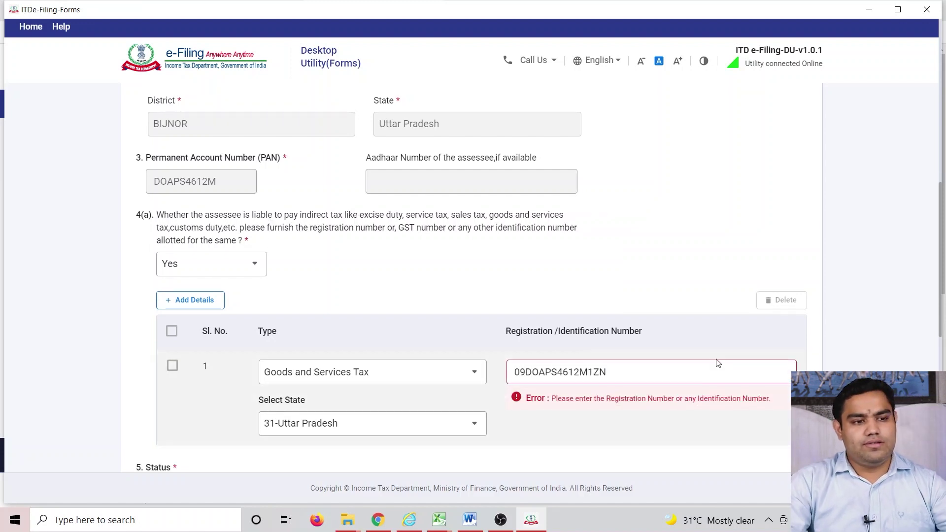
click(698, 382)
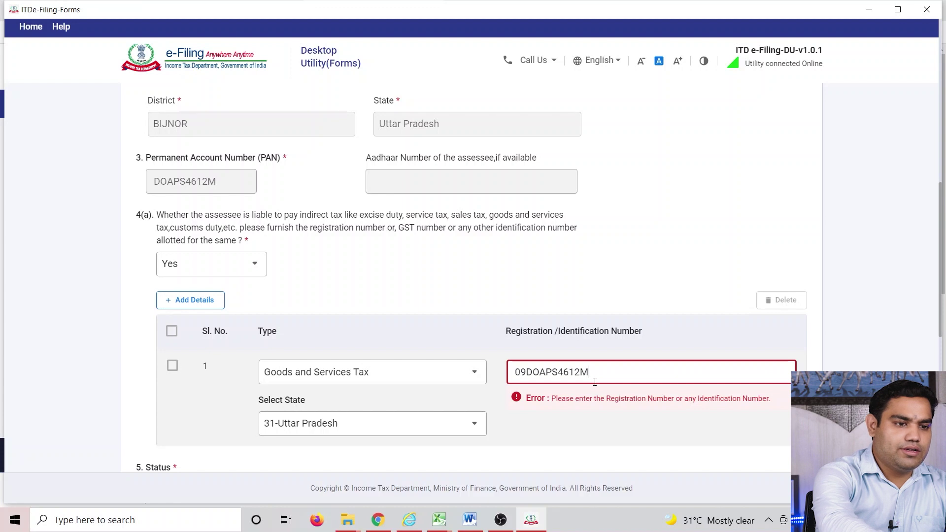
key(BackSpace)
key(BackSpace)
click(613, 418)
key(Tab)
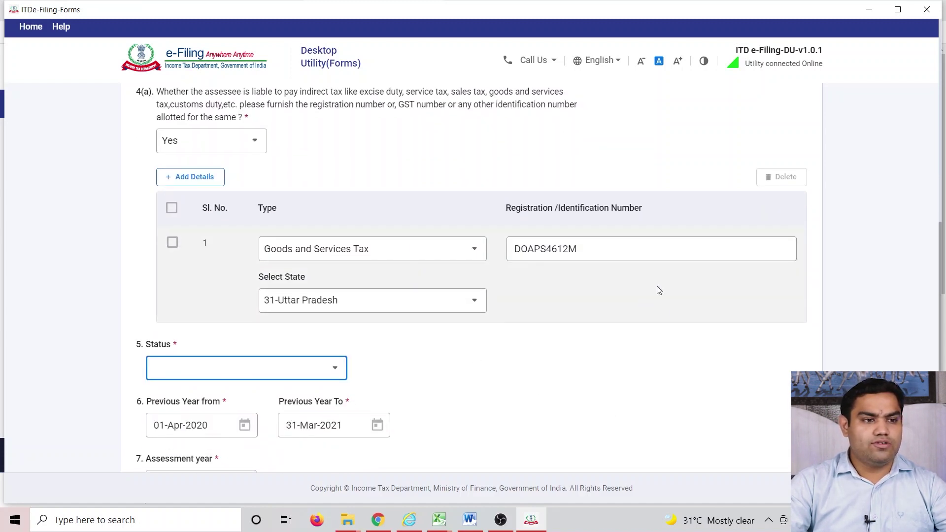
scroll(569, 372, down, 5)
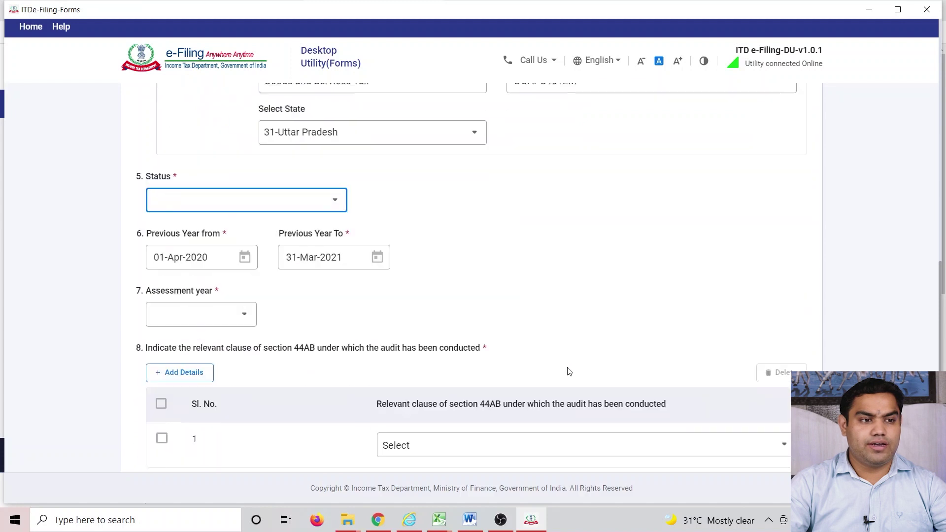
scroll(569, 372, up, 4)
scroll(569, 371, up, 5)
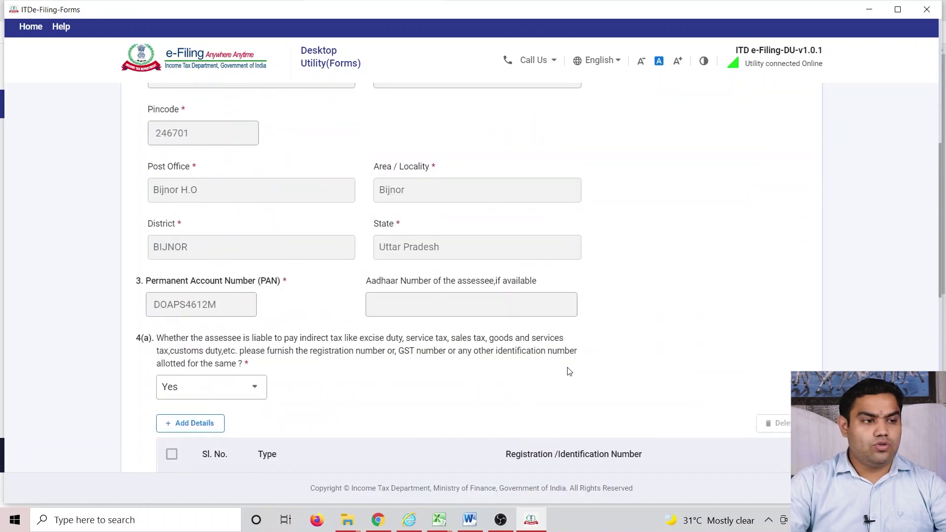
scroll(569, 372, up, 6)
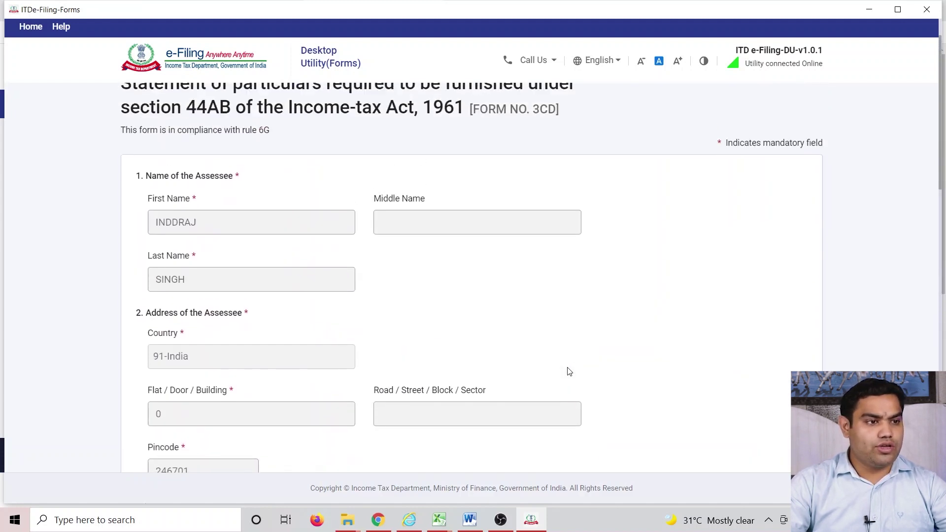
scroll(569, 371, down, 17)
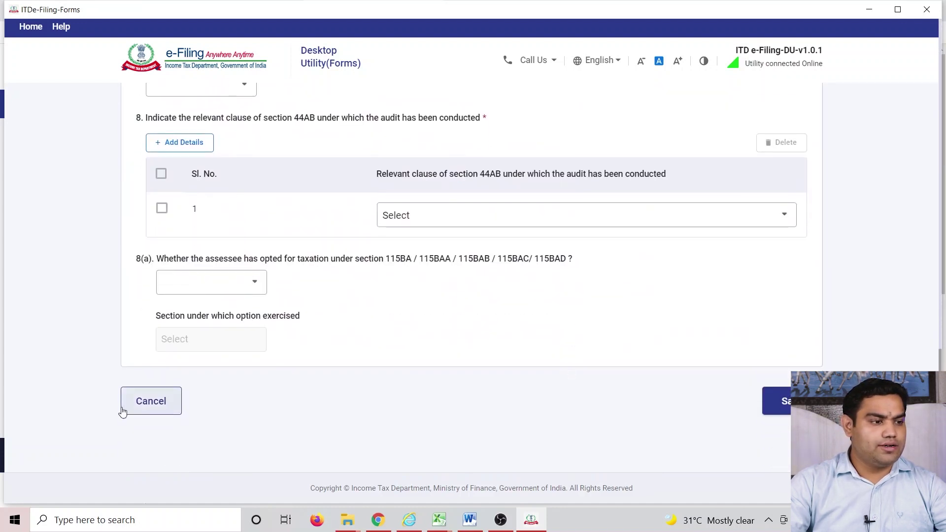
- Cancel Form 3CD editing, save the changes, and step back to the Forms list
click(124, 405)
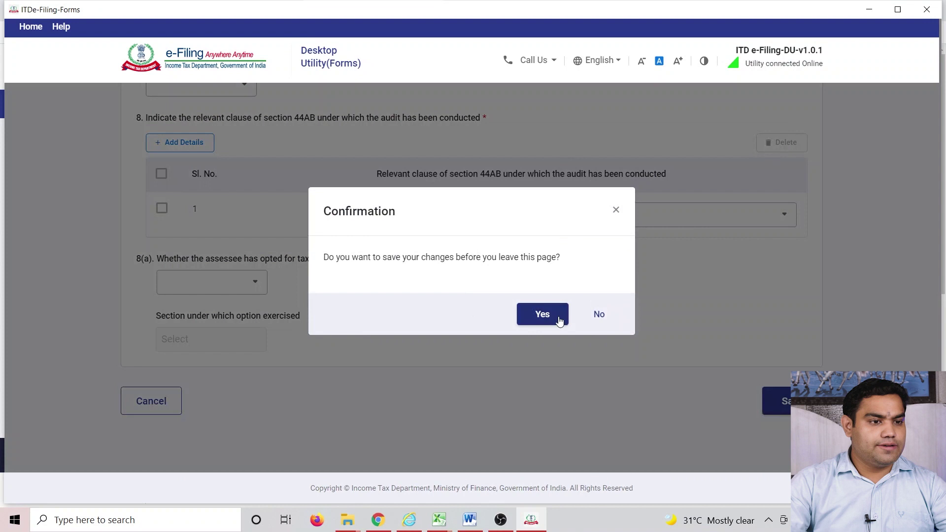
click(556, 316)
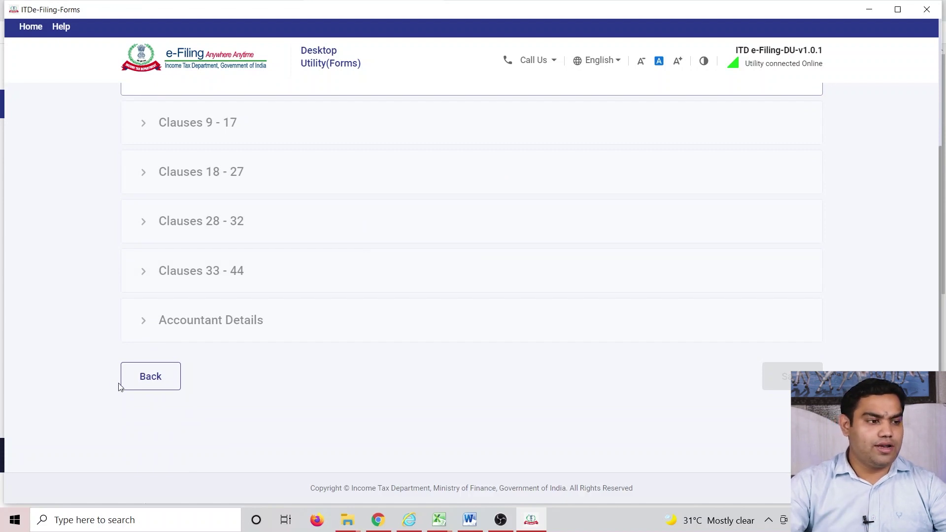
click(124, 385)
click(158, 429)
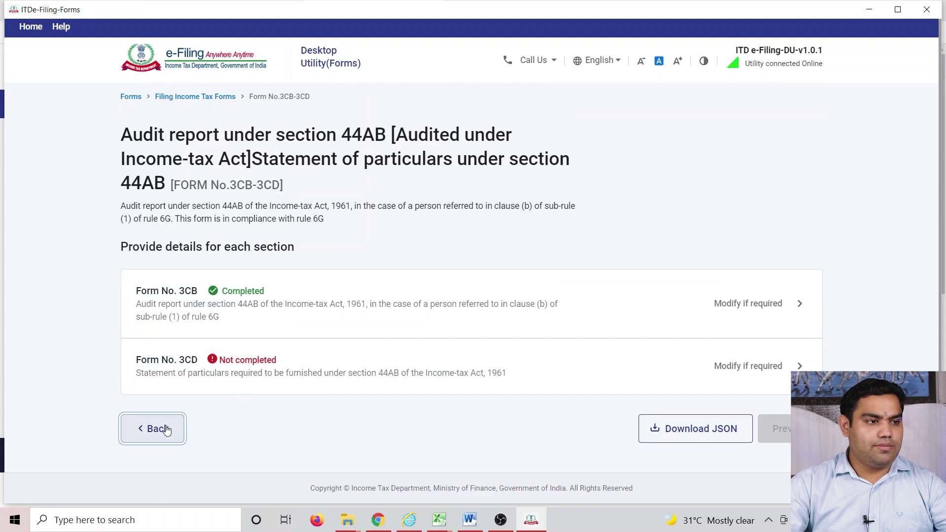
click(157, 260)
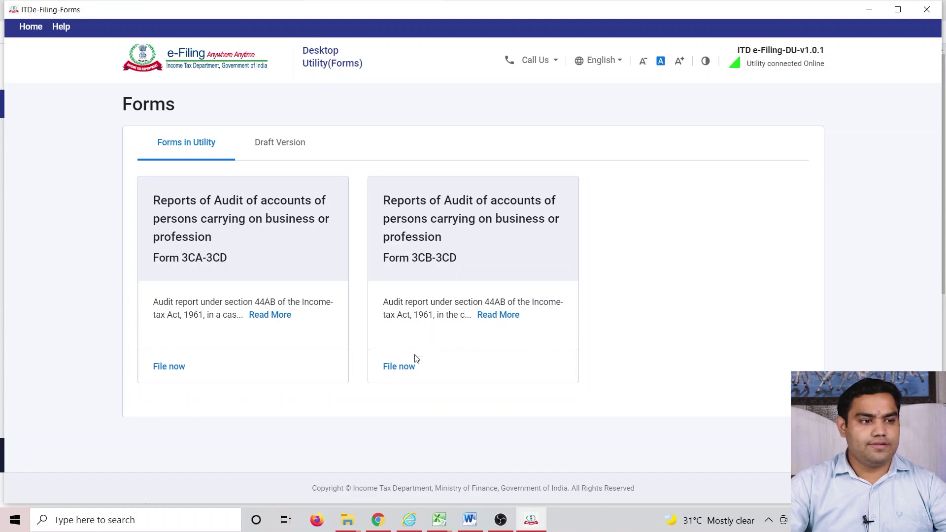
- Start a pre-filled Form 3CB-3CD filing for AY 2021-22, discarding the earlier saved details
click(400, 366)
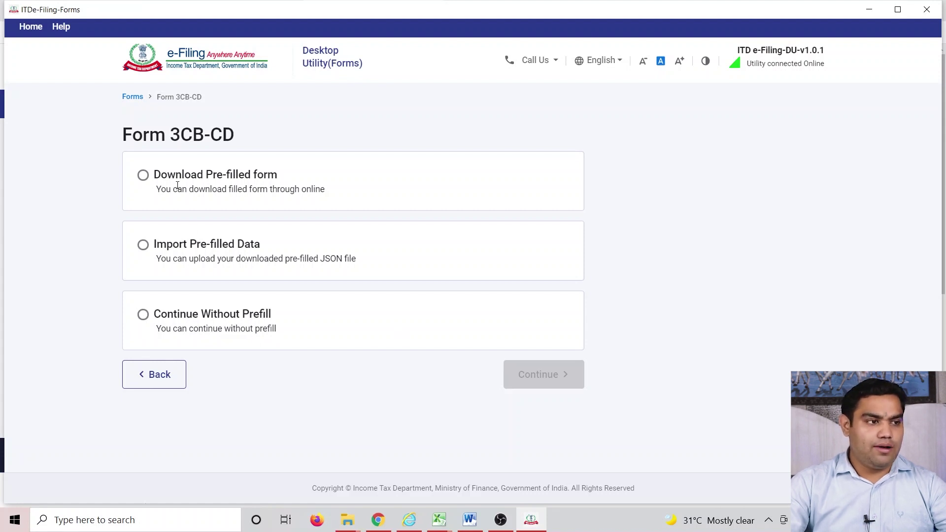
click(141, 177)
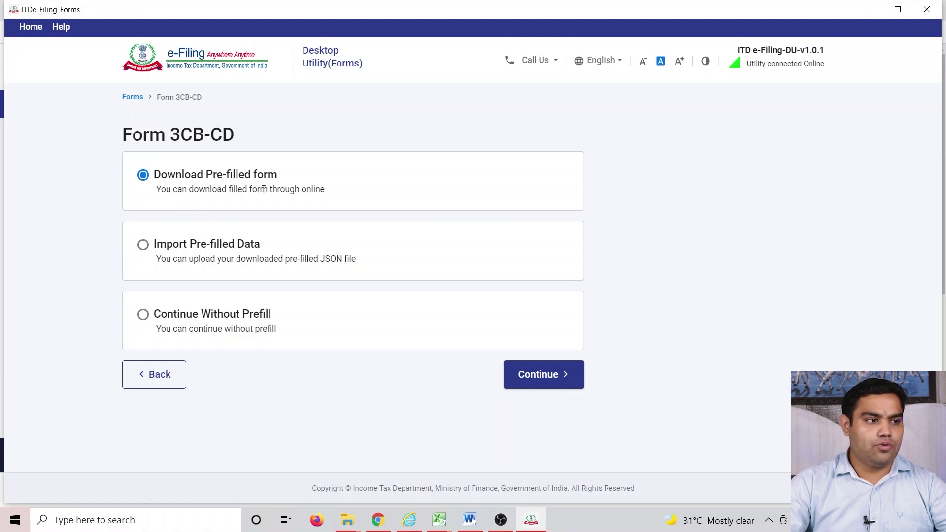
click(538, 373)
click(202, 235)
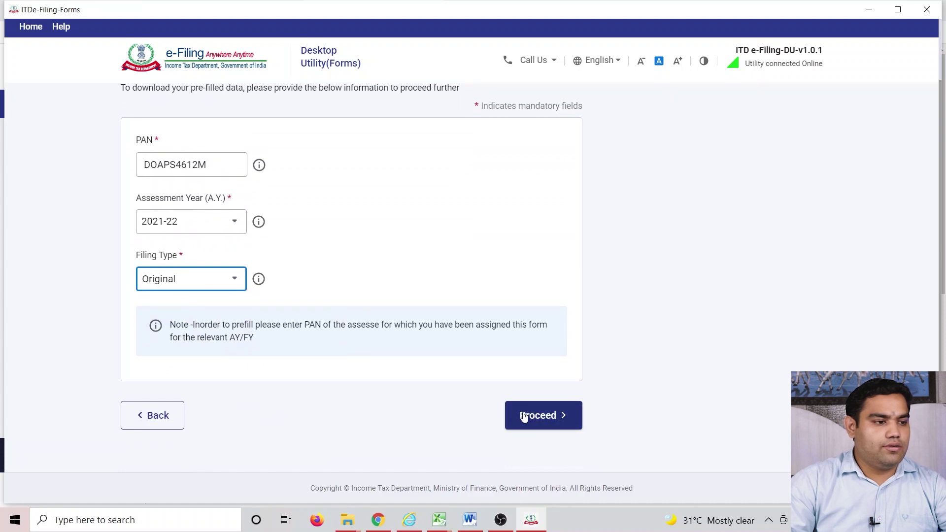
click(523, 416)
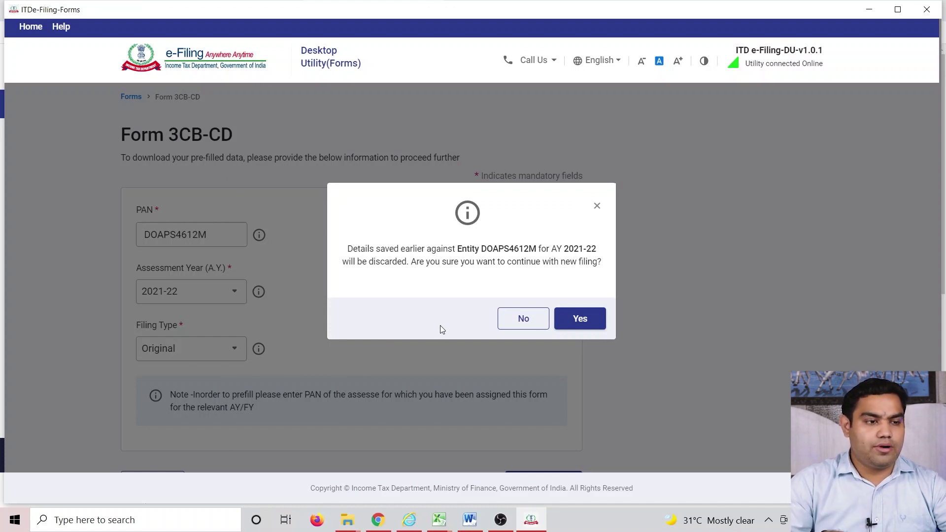
click(572, 317)
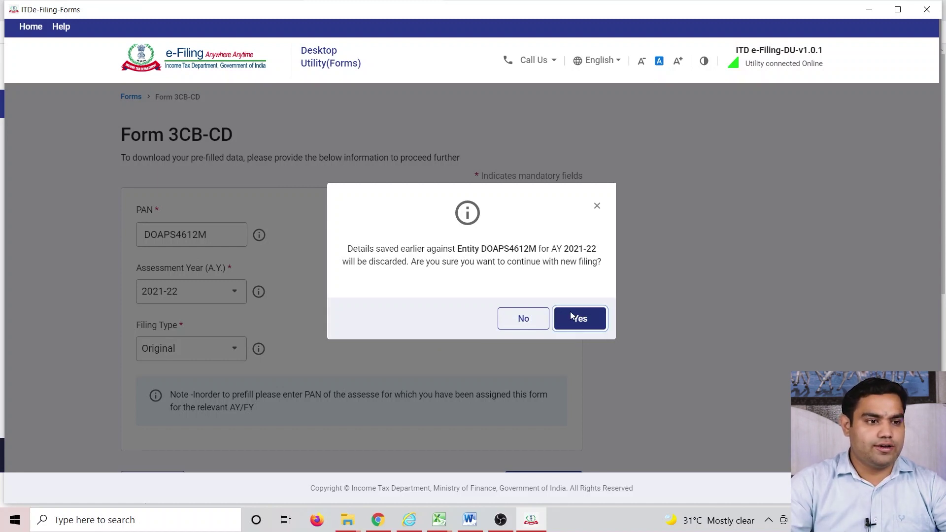
click(218, 274)
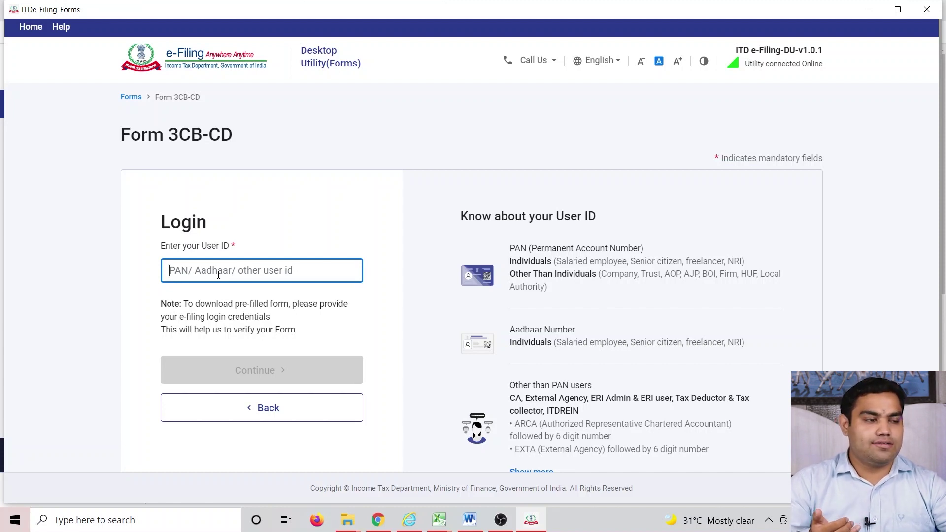
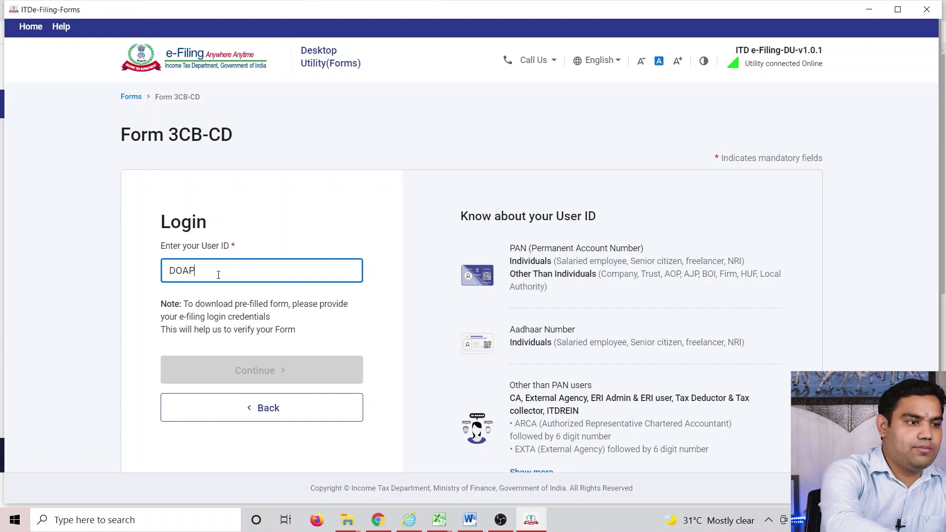
- Enter the ARCA user ID on the login page, replacing the PAN first typed there
key(Tab)
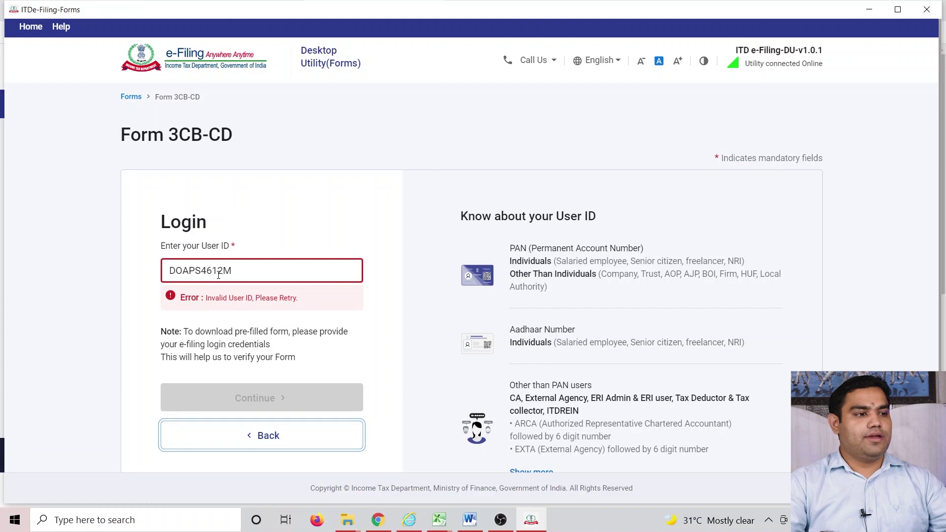
double_click(266, 270)
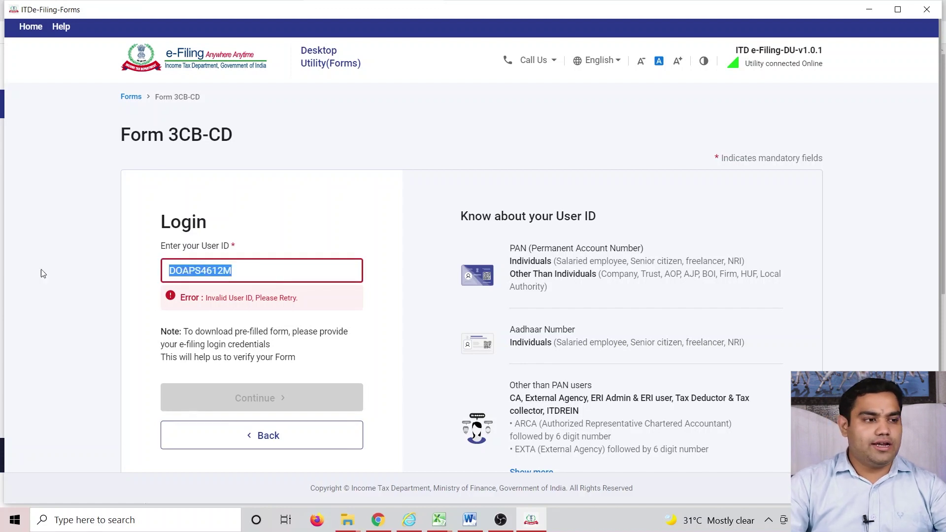
key(Return)
- Accept the secure access message, enter the password and log in, then close the utility window
click(166, 319)
click(200, 395)
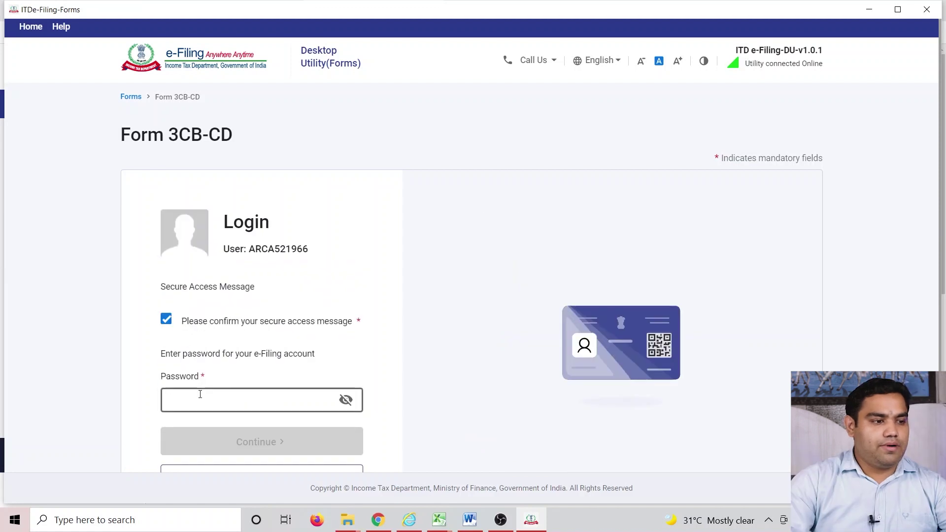
text(•••••)
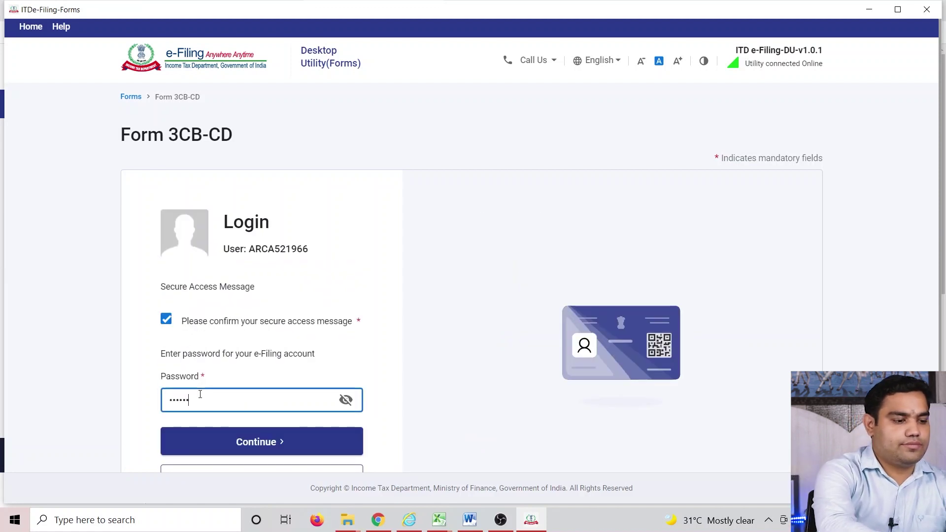
click(243, 442)
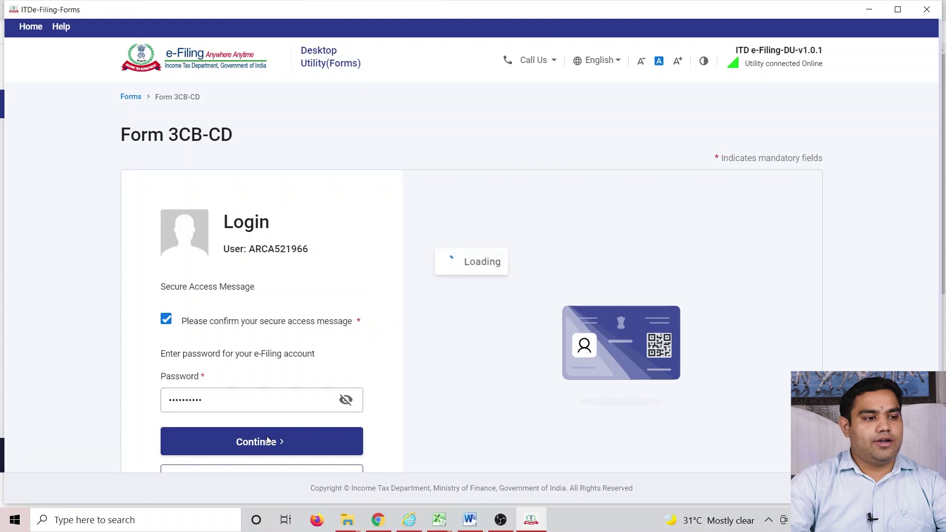
scroll(254, 409, down, 3)
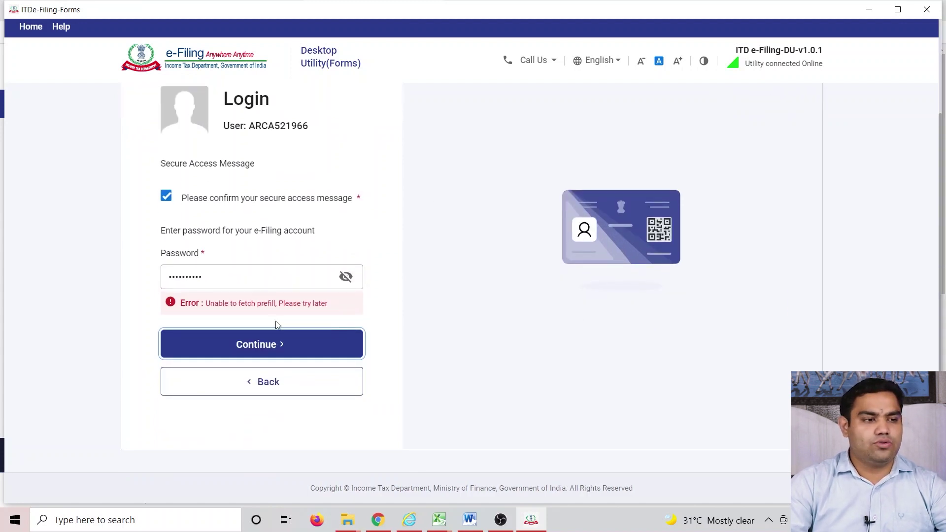
click(927, 9)
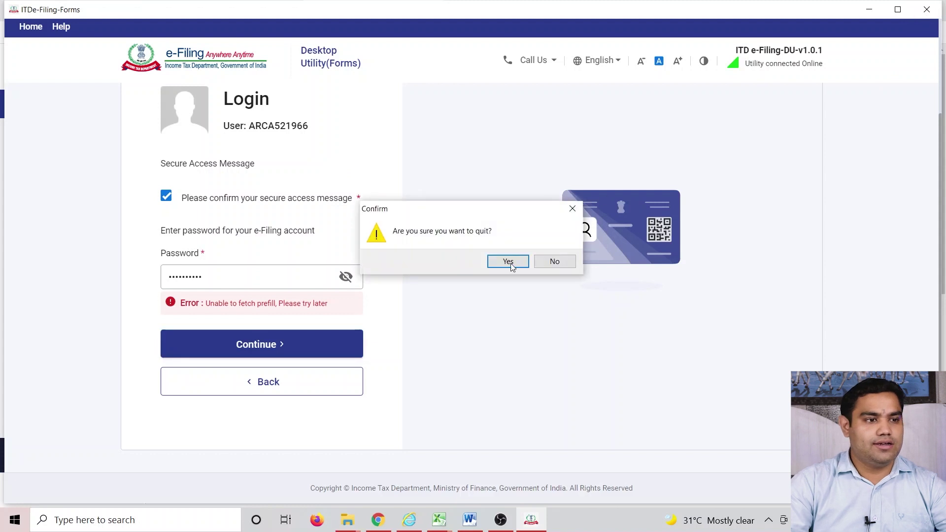
- Confirm quitting and run ITDe-Filing-Forms Setup 1.0.1 from the AUDIT UTILITY folder
click(505, 262)
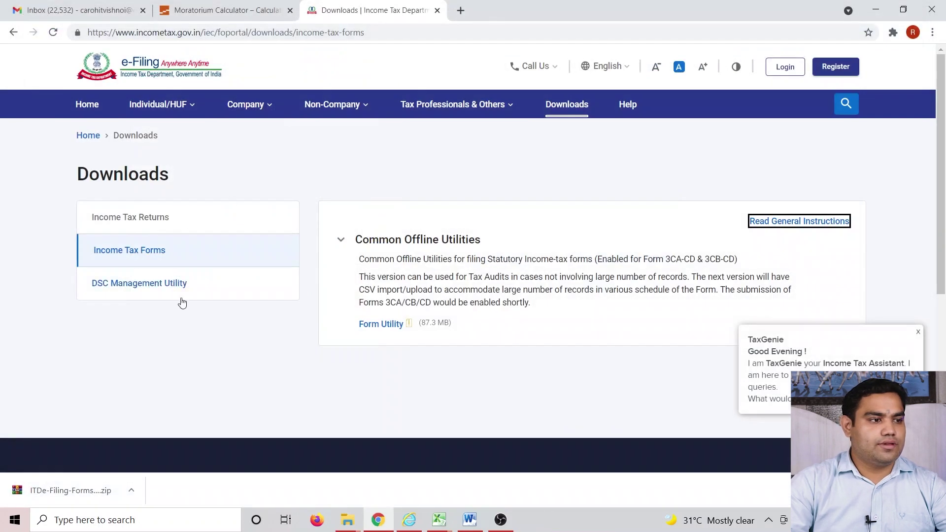
key(super+d)
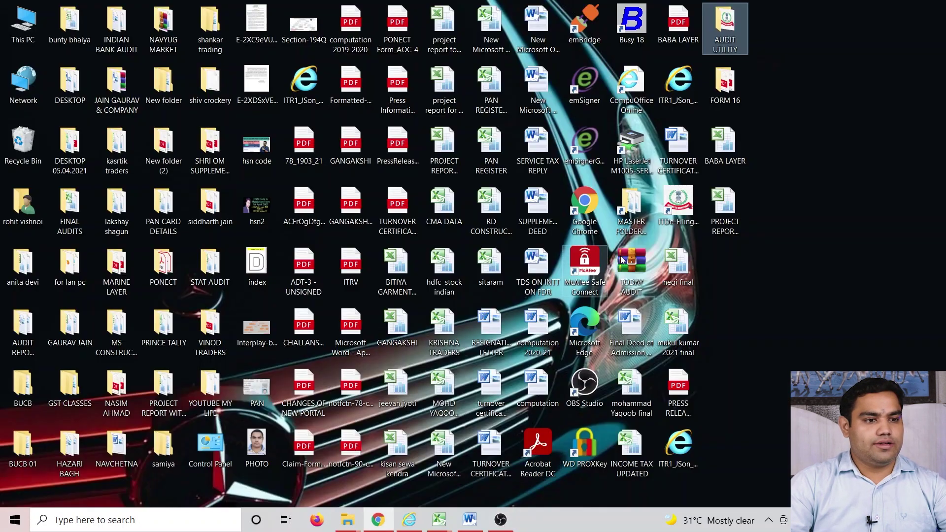
double_click(722, 28)
click(627, 168)
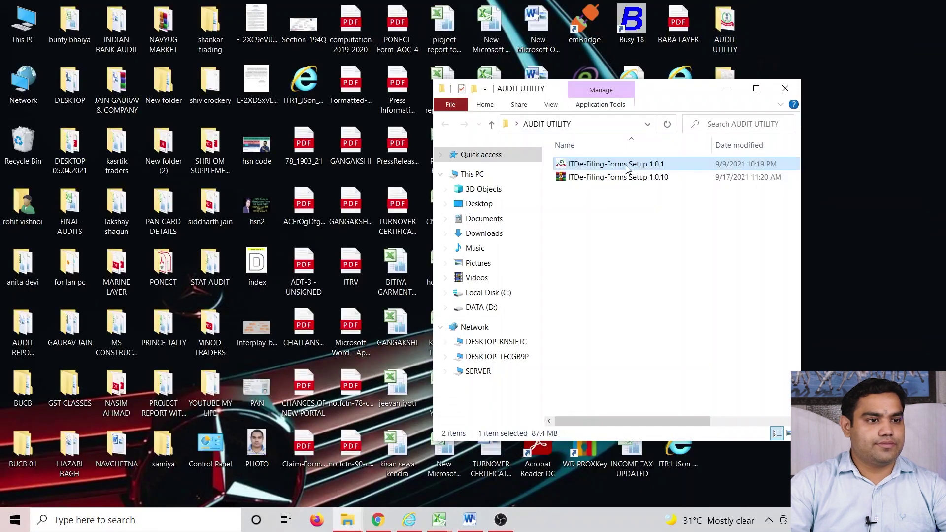
double_click(627, 168)
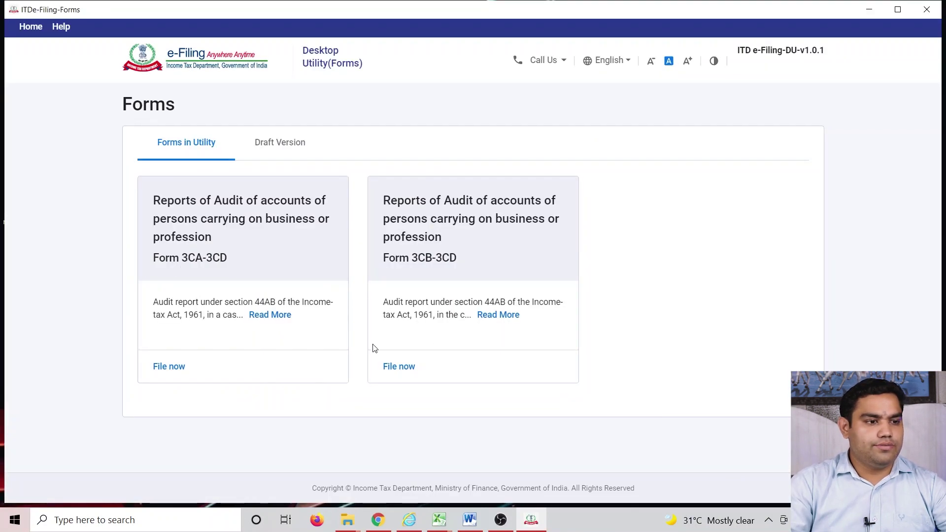
- Choose Import Pre-filled Data for Form 3CB-3CD and submit the assessee's PAN details
click(406, 367)
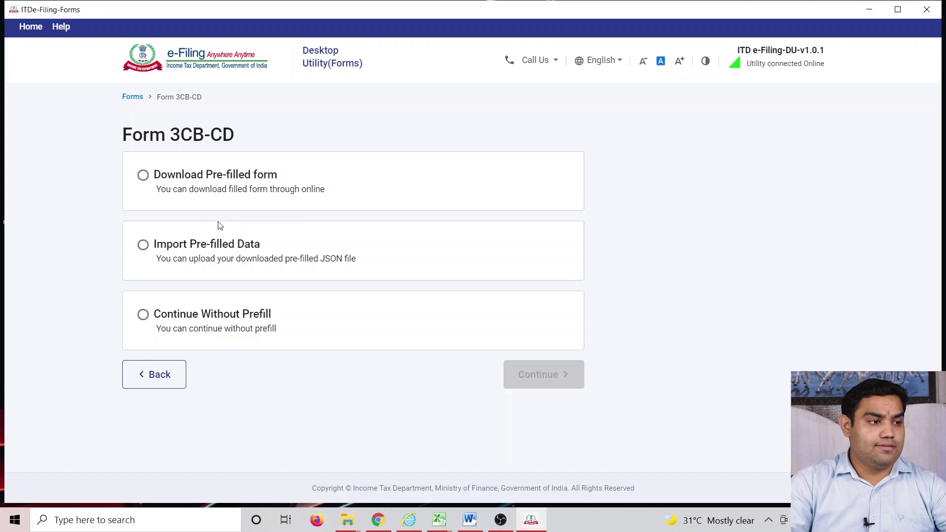
click(145, 247)
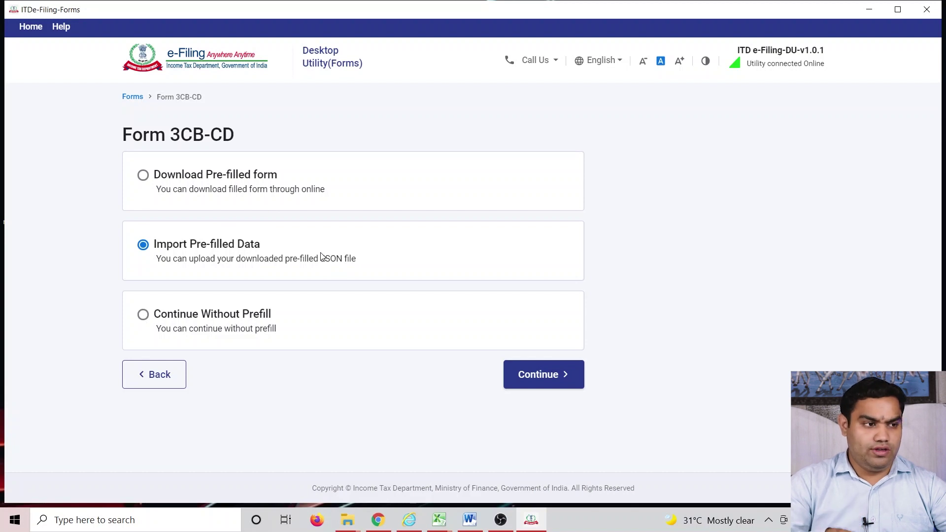
click(530, 374)
click(148, 229)
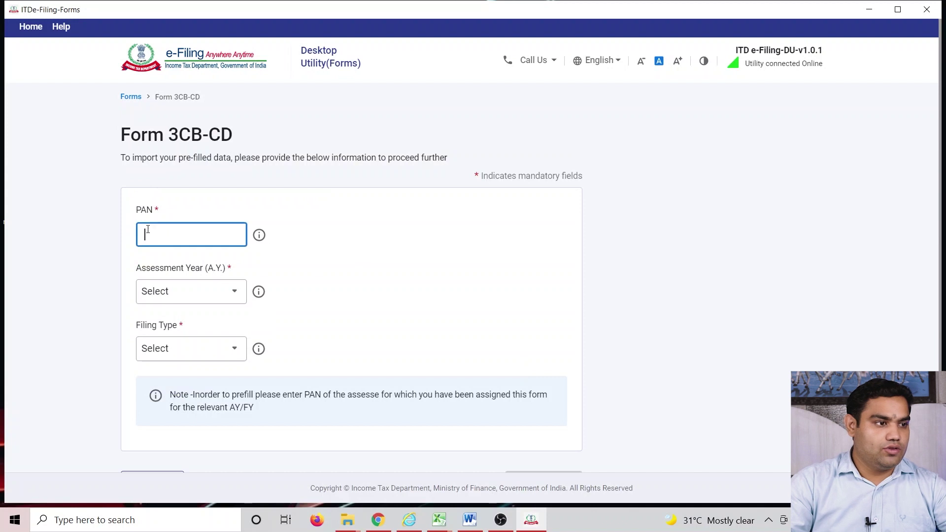
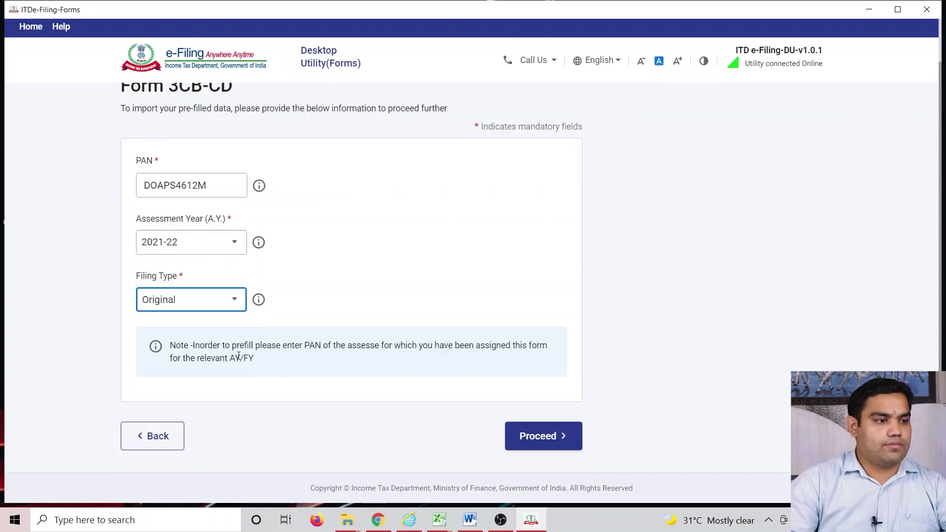
click(554, 438)
- Attach the DownloadJSON_F3CB-3CD file, then return to Forms and restart Form 3CB-3CD filing
click(199, 257)
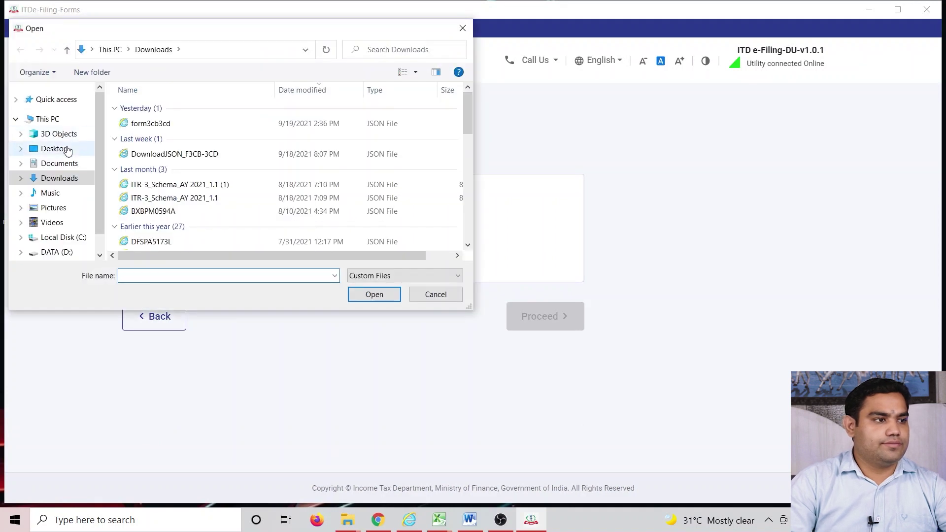
click(152, 156)
click(392, 296)
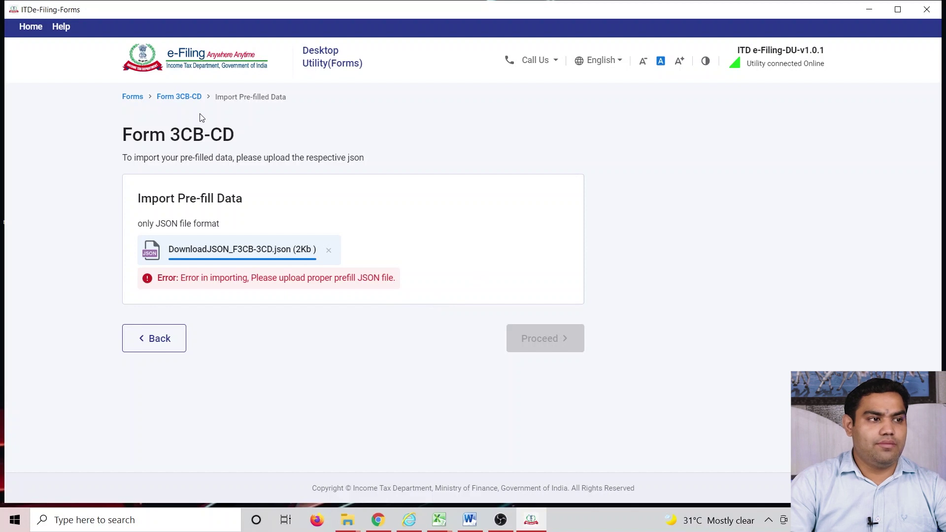
click(158, 97)
click(392, 366)
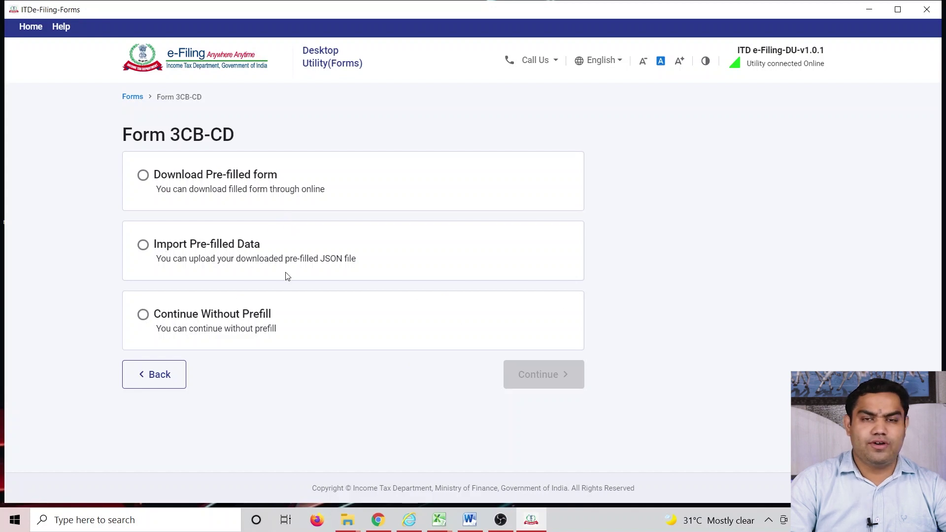
- Continue without prefill, paste the PAN, and choose assessment year 2021-22 and filing type Original
click(143, 314)
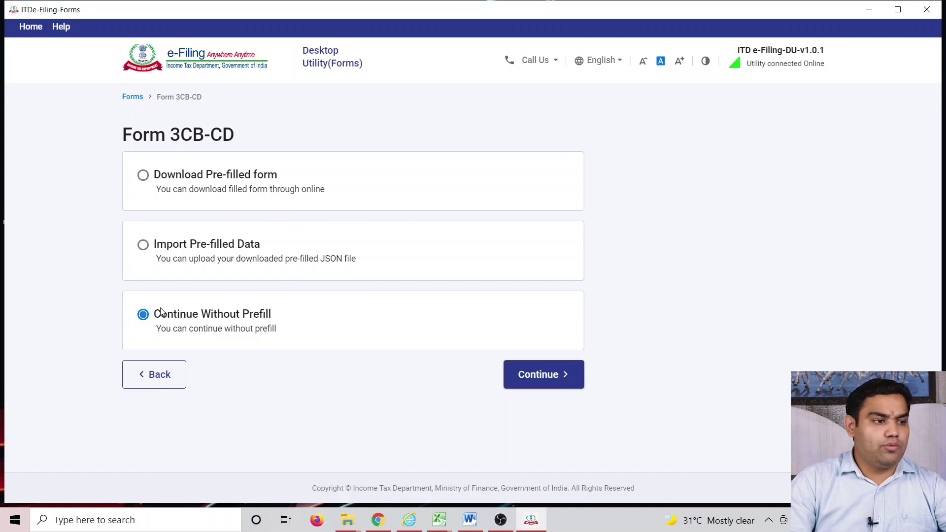
click(551, 375)
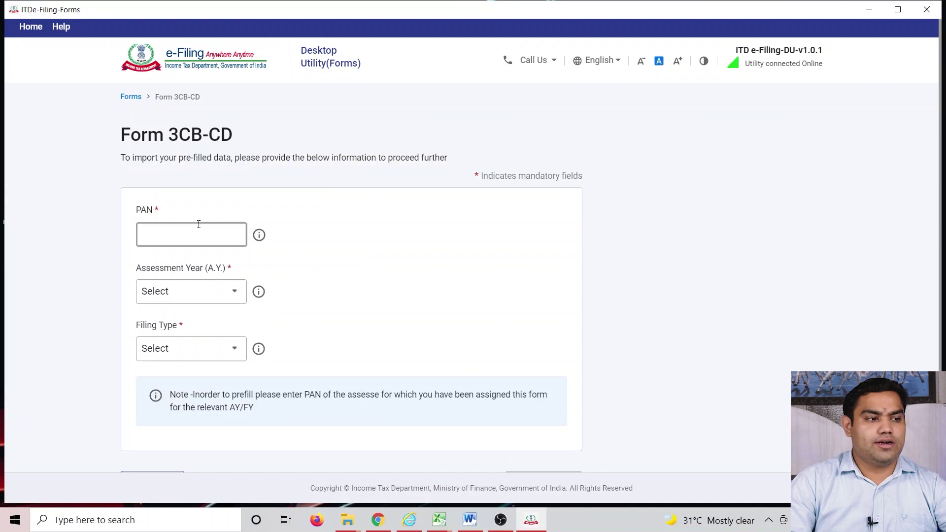
click(153, 225)
click(187, 292)
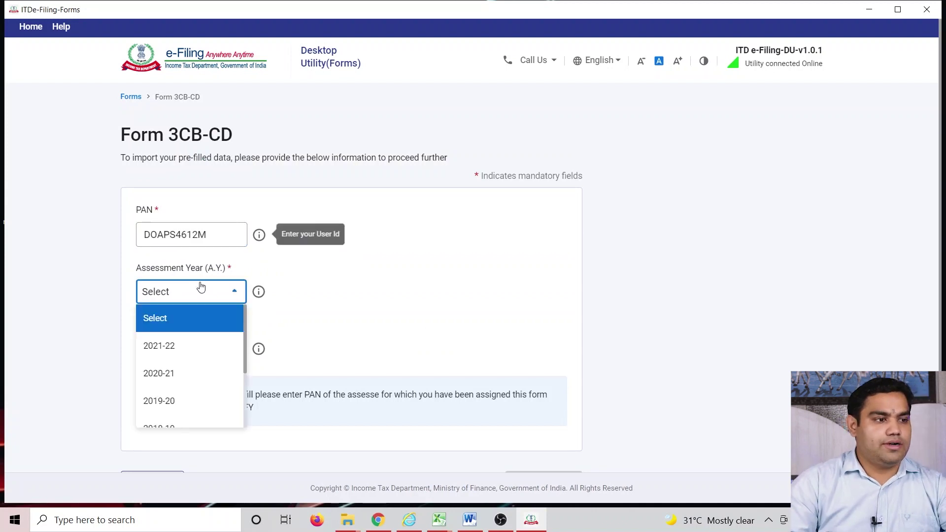
click(181, 352)
click(181, 355)
click(169, 399)
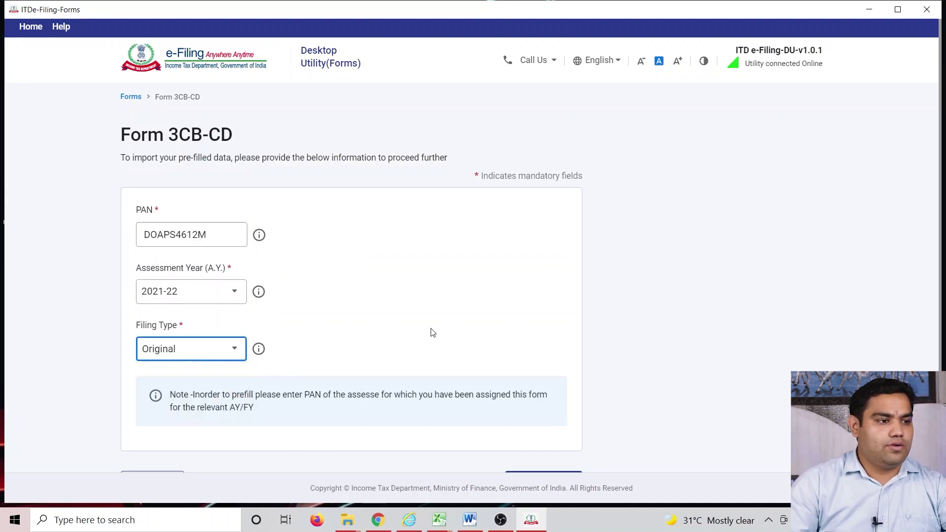
scroll(443, 335, down, 2)
- Submit the PAN and year details and begin the Form 3CB-3CD section details
click(517, 415)
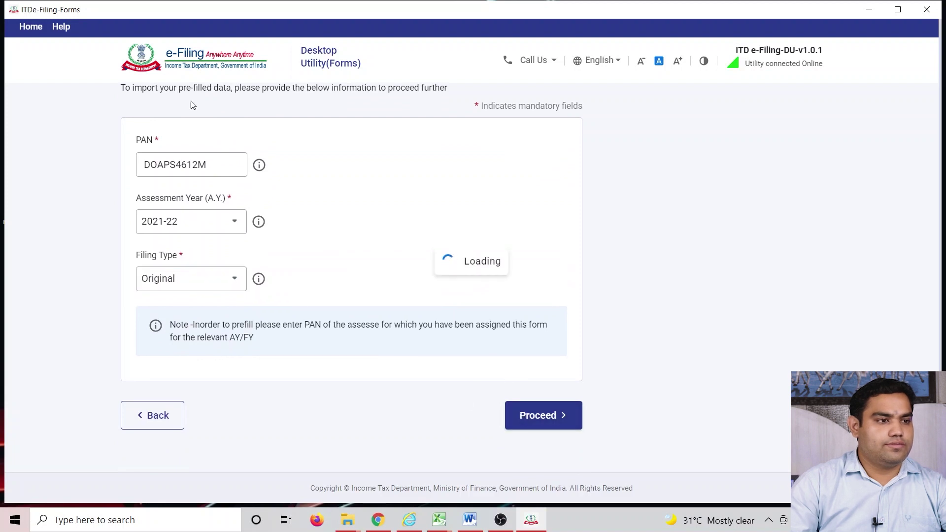
click(271, 260)
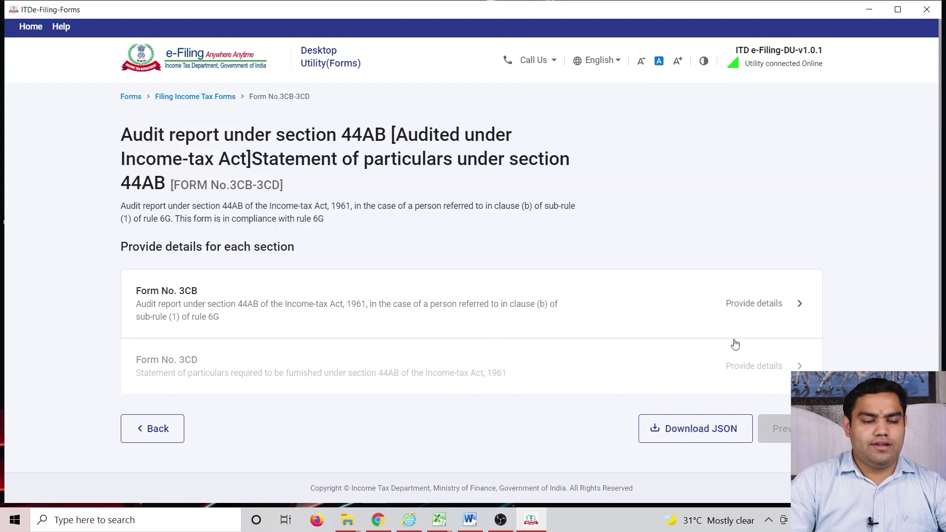
scroll(631, 352, down, 1)
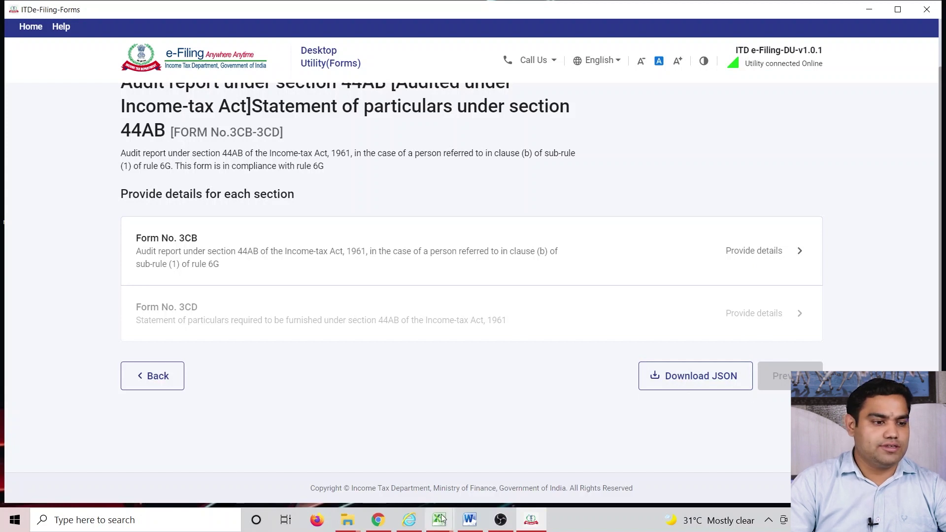
- Open F3CB_preview.pdf from the File Explorer folder in Microsoft Edge
click(361, 519)
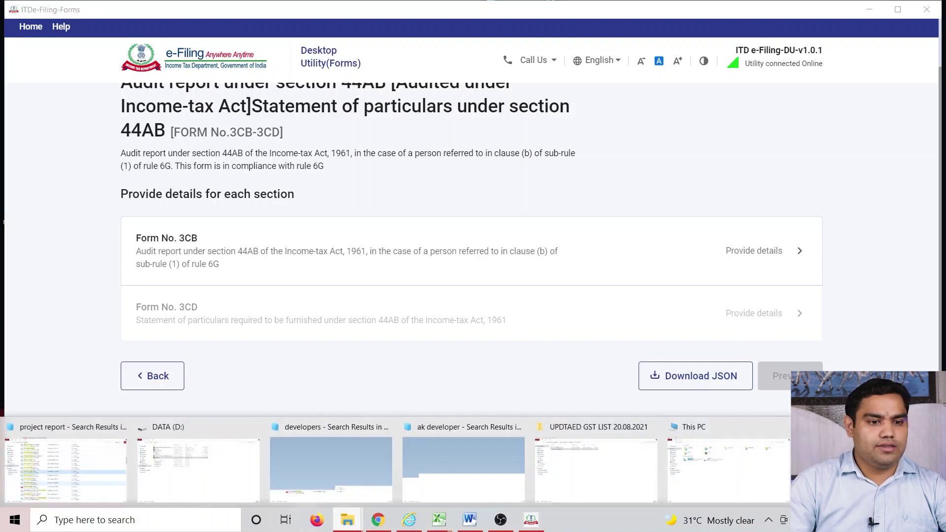
click(855, 470)
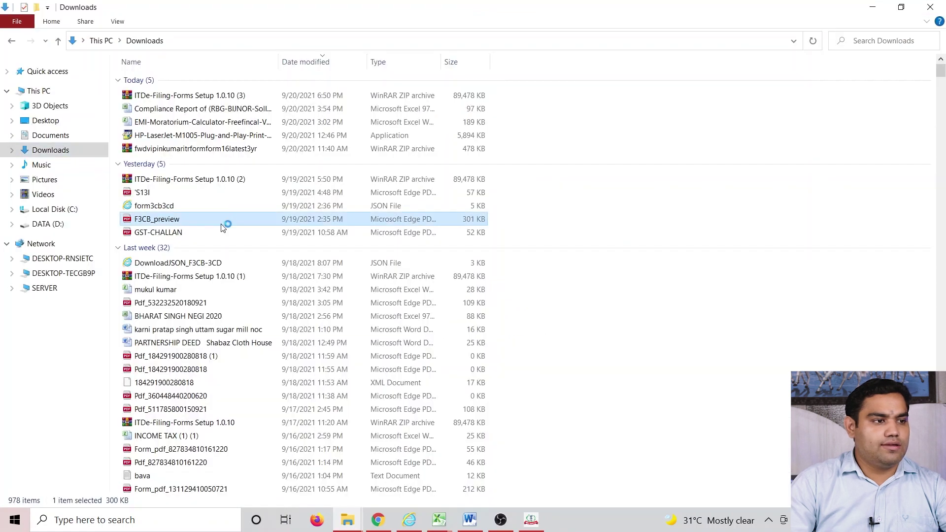
double_click(385, 217)
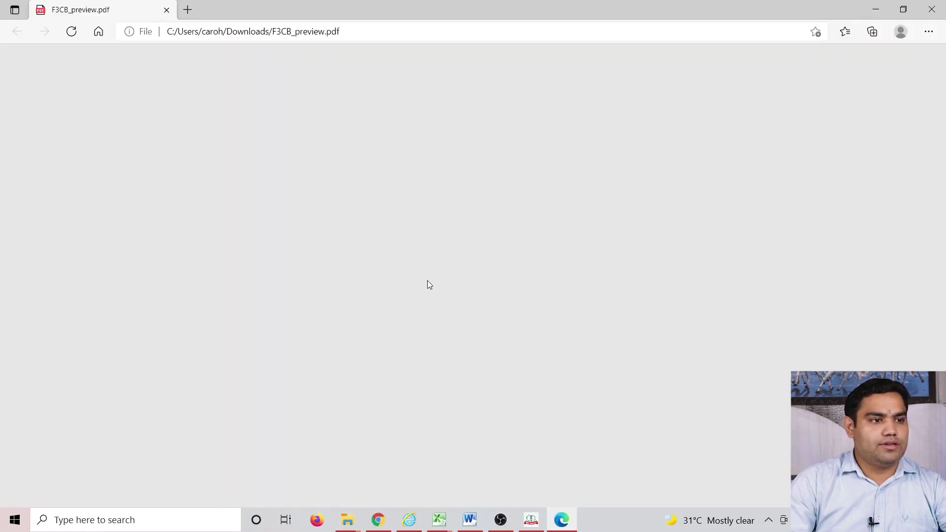
- Scroll the F3CB preview down to page 13, where clause 44 and Accountant Details appear
scroll(426, 285, down, 20)
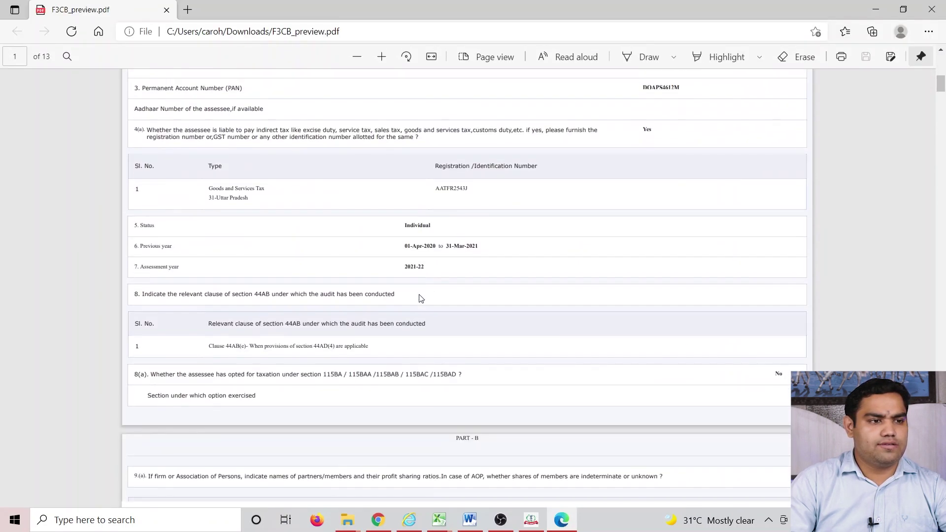
scroll(420, 302, down, 20)
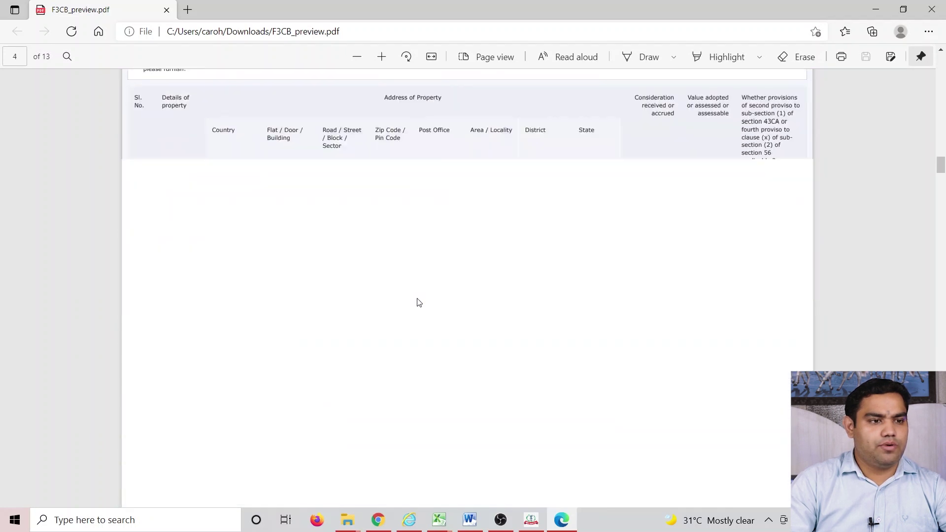
scroll(412, 313, down, 20)
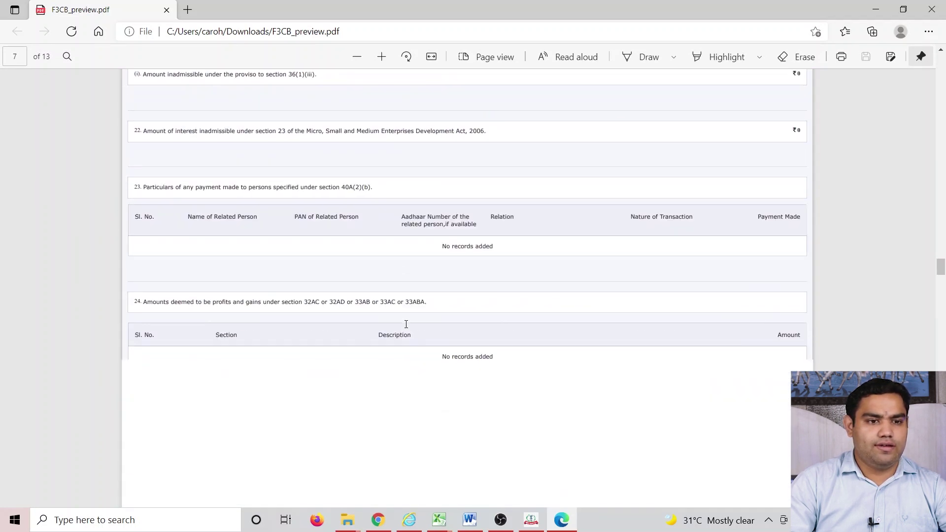
scroll(403, 330, down, 20)
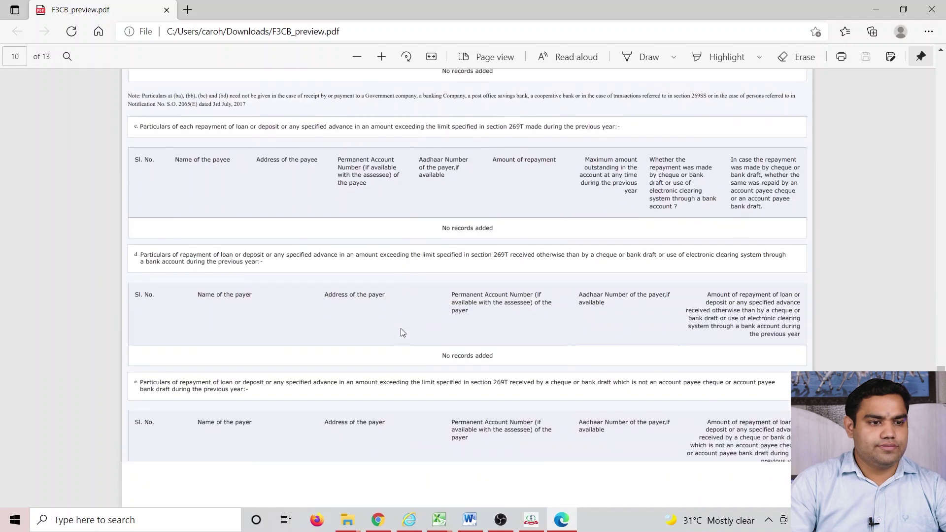
scroll(402, 333, down, 20)
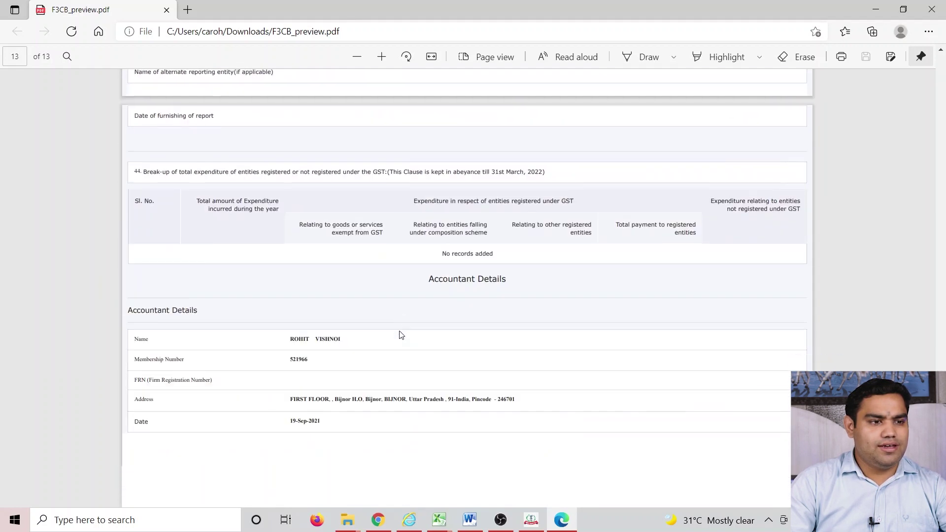
scroll(400, 338, up, 10)
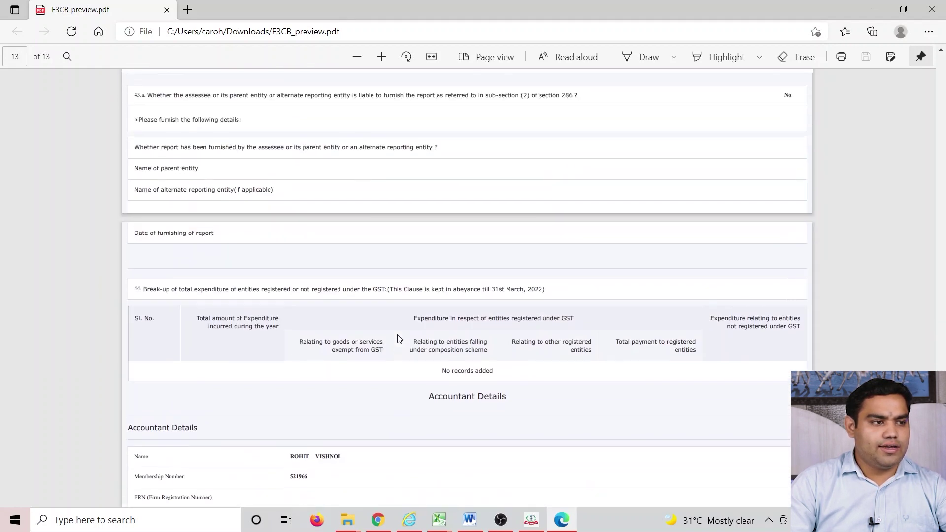
scroll(397, 337, down, 1)
- Highlight the clause 44 heading and adjust the page zoom to 150% for reading
drag(146, 225, 392, 222)
key(ctrl+plus)
key(ctrl+plus)
key(ctrl+plus)
key(ctrl+plus)
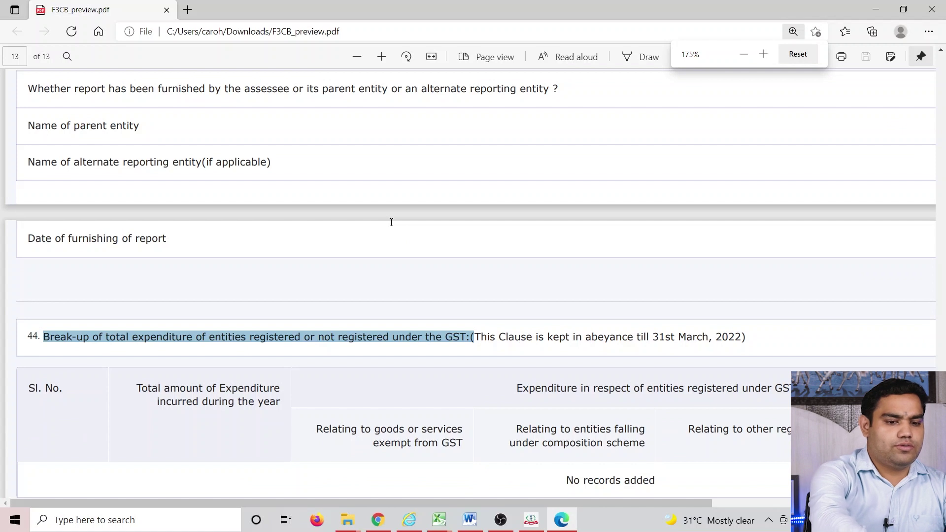
key(ctrl+minus)
click(354, 286)
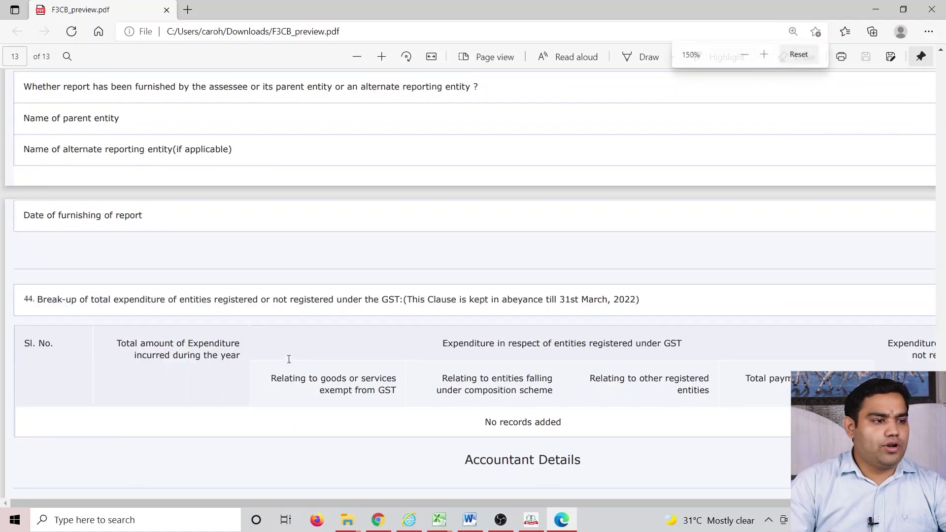
- Read through clauses 37–44 and the accountant details, then close the preview PDF
scroll(315, 295, down, 3)
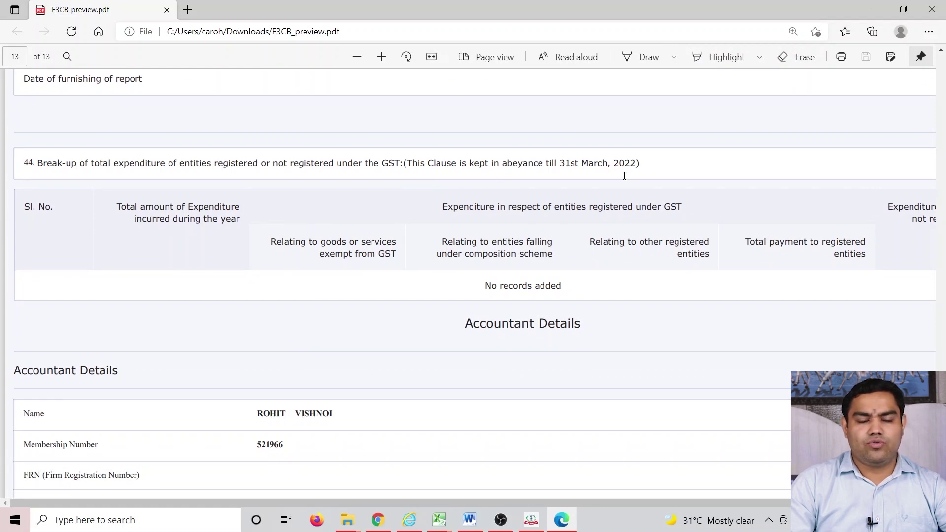
scroll(343, 279, down, 2)
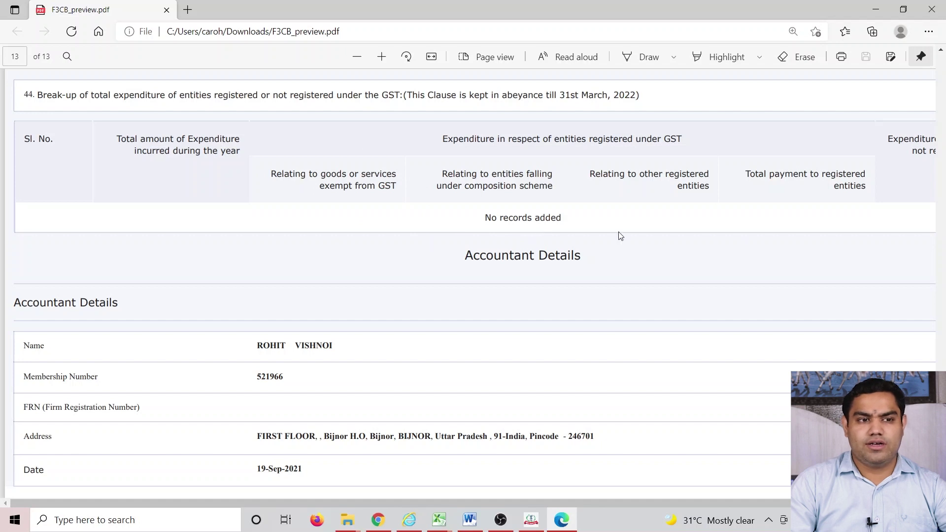
scroll(303, 296, up, 6)
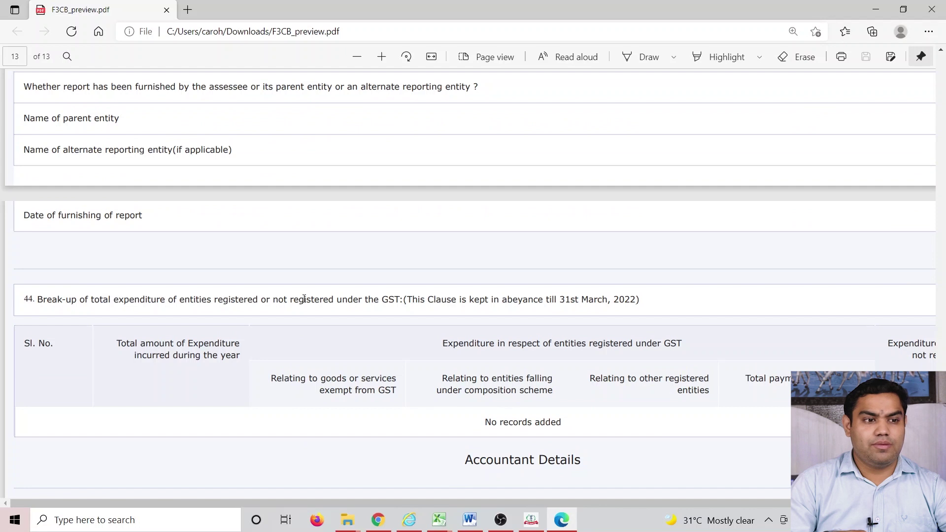
scroll(147, 336, down, 2)
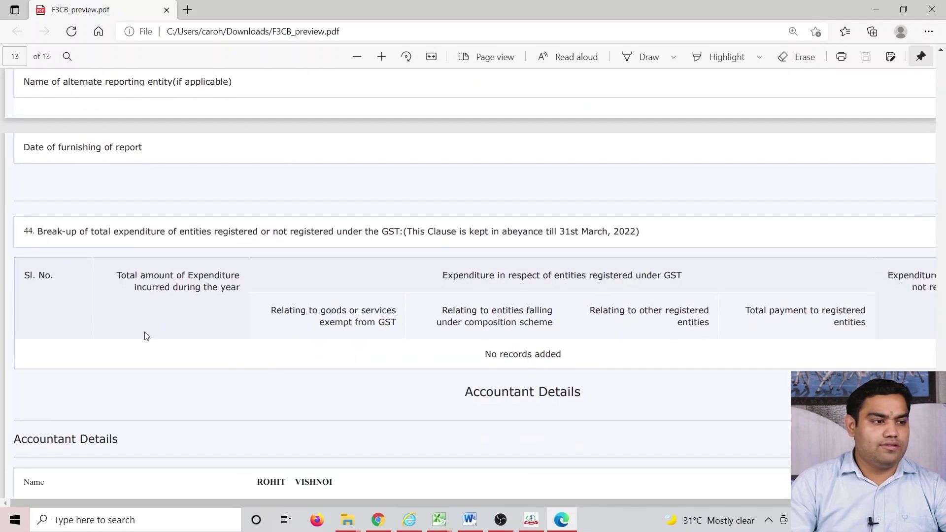
scroll(250, 355, up, 6)
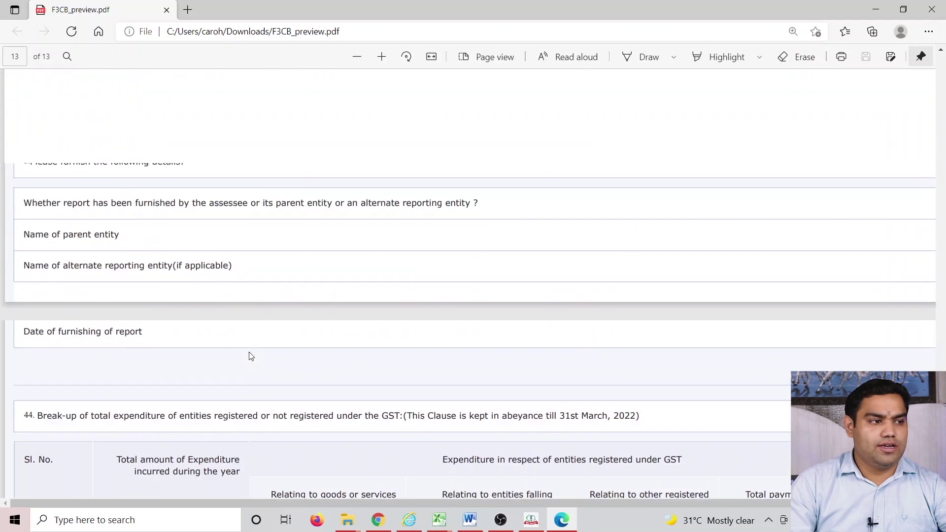
scroll(256, 420, up, 10)
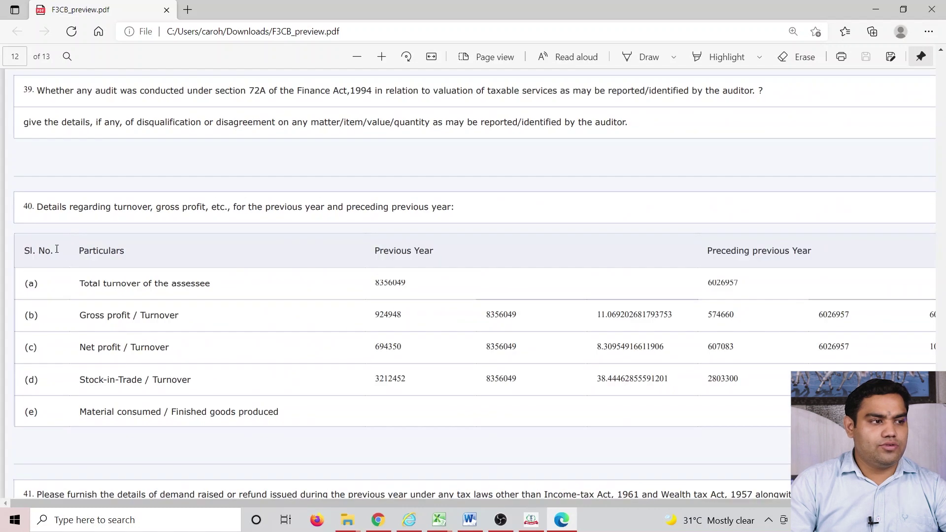
scroll(359, 333, down, 4)
scroll(234, 308, down, 5)
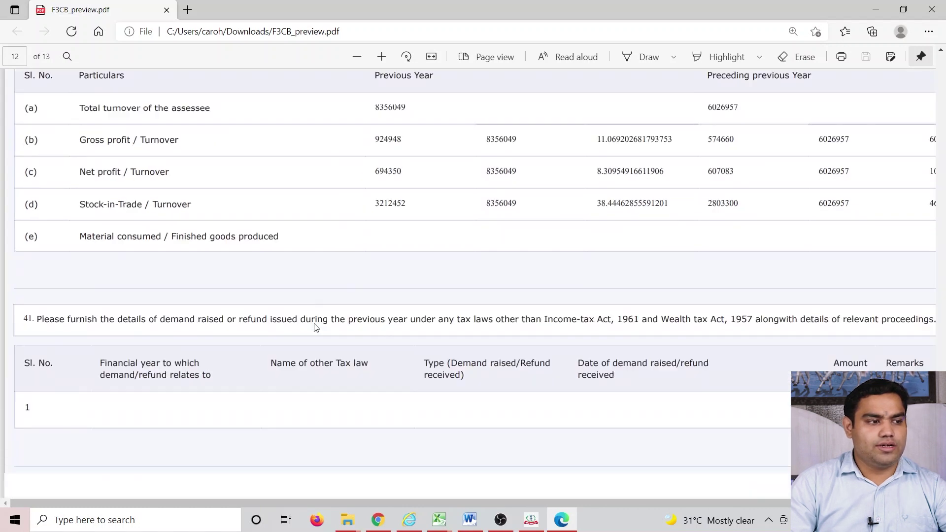
scroll(63, 253, down, 10)
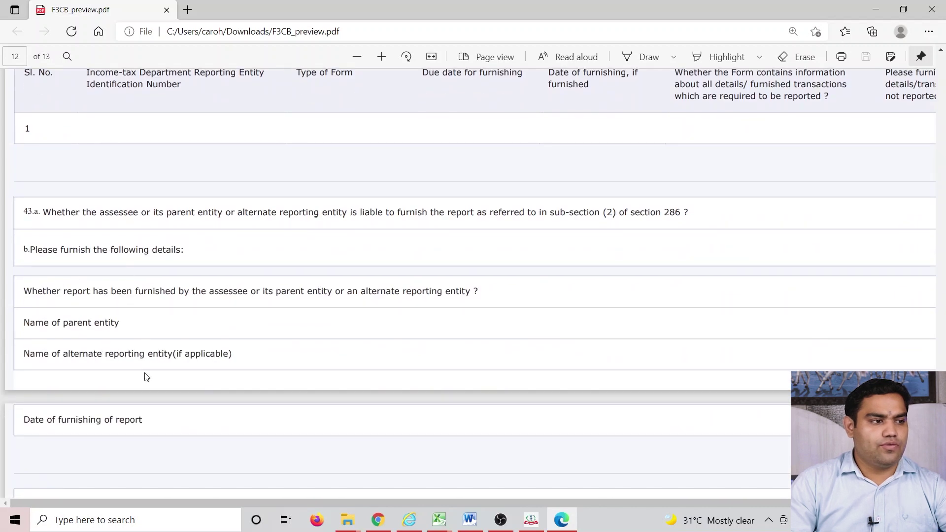
scroll(147, 377, down, 7)
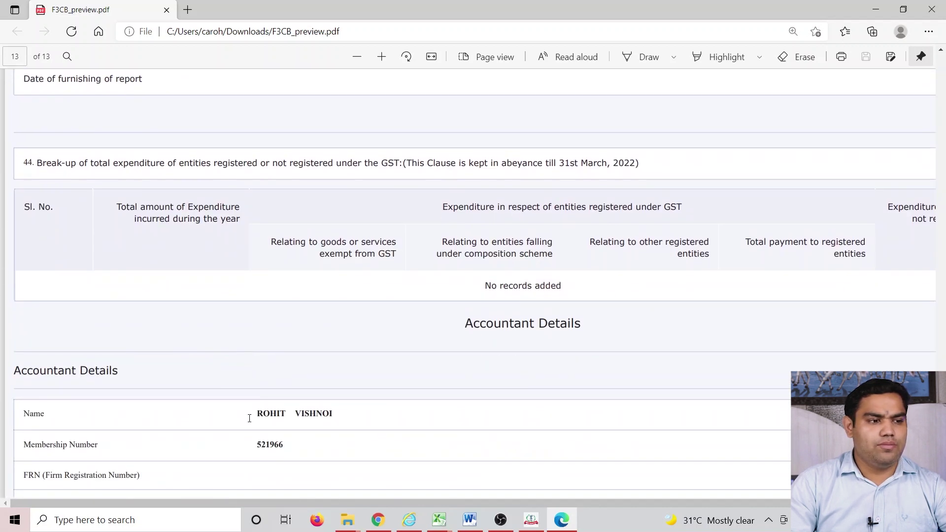
scroll(250, 418, down, 4)
scroll(264, 382, up, 4)
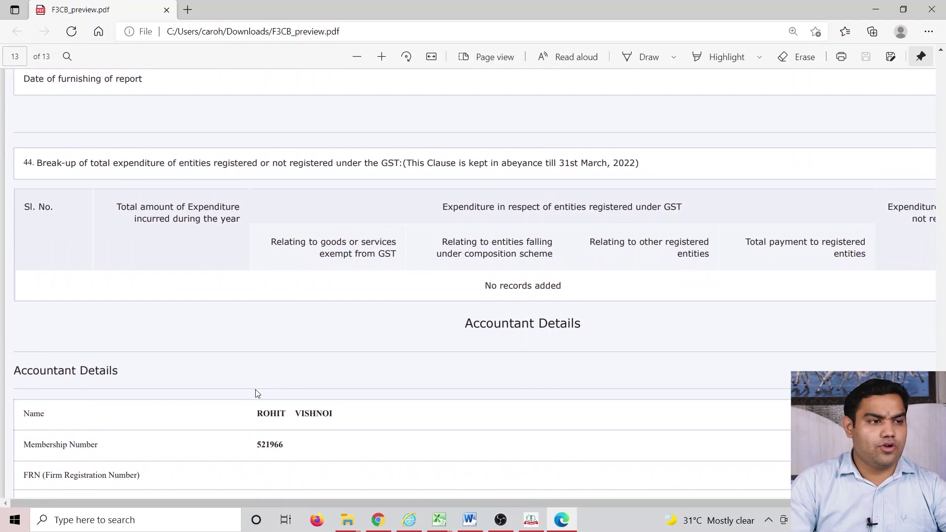
scroll(256, 393, up, 5)
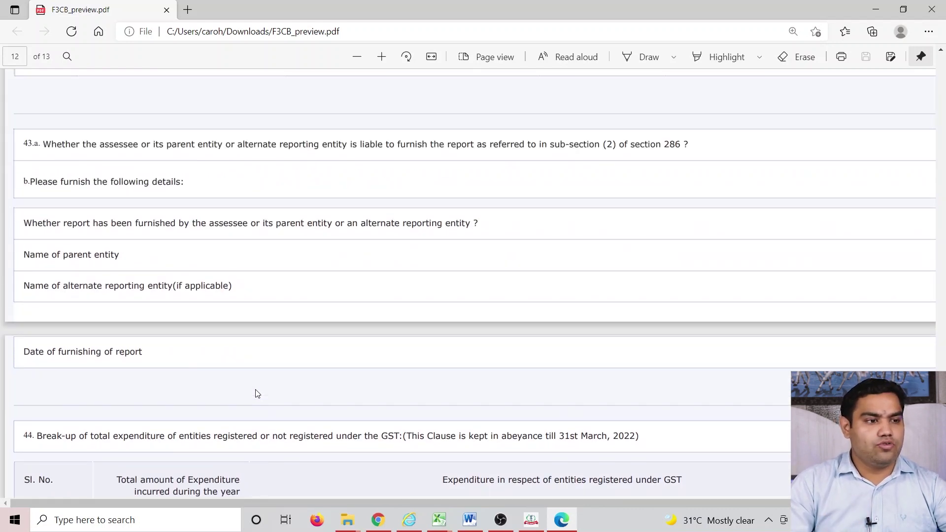
scroll(256, 393, up, 4)
scroll(256, 393, up, 5)
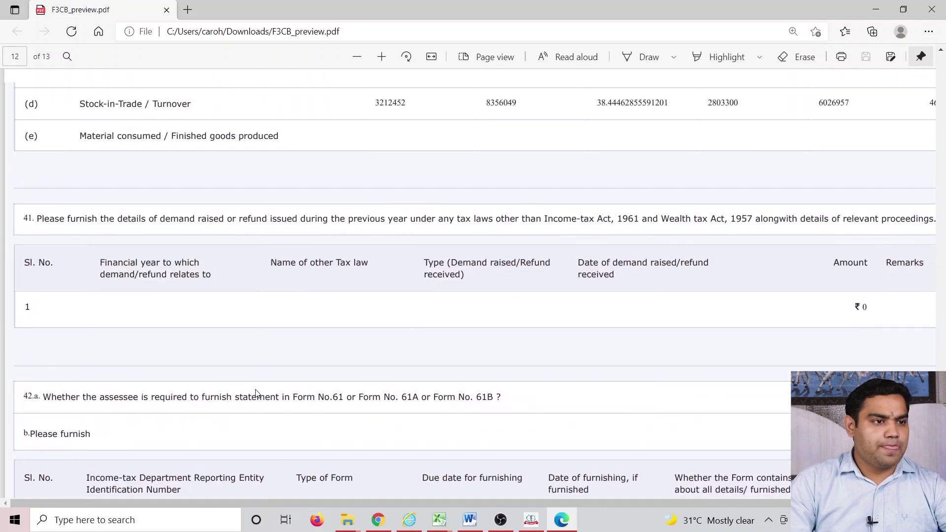
scroll(256, 393, up, 5)
scroll(437, 321, up, 6)
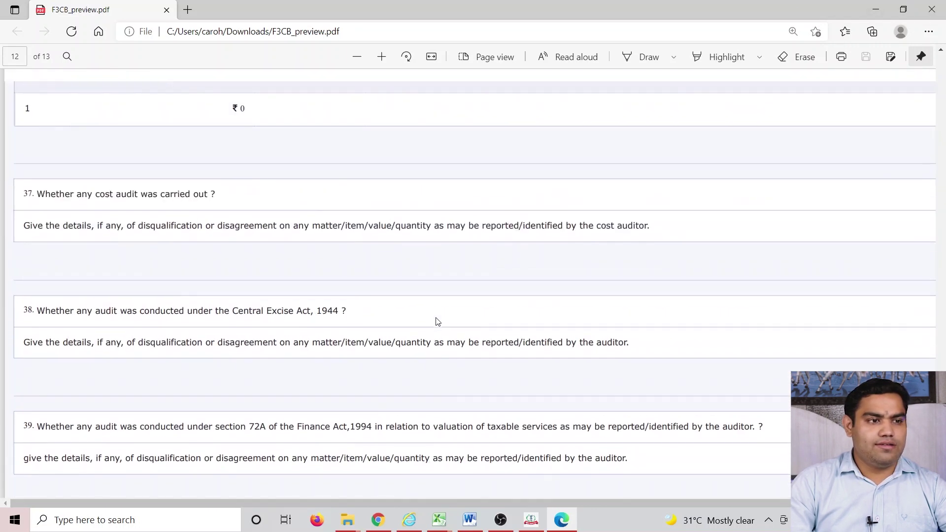
click(931, 9)
- Back in the portal's downloads page, highlight the small-tax-audits and next-version CSV import notes
click(378, 520)
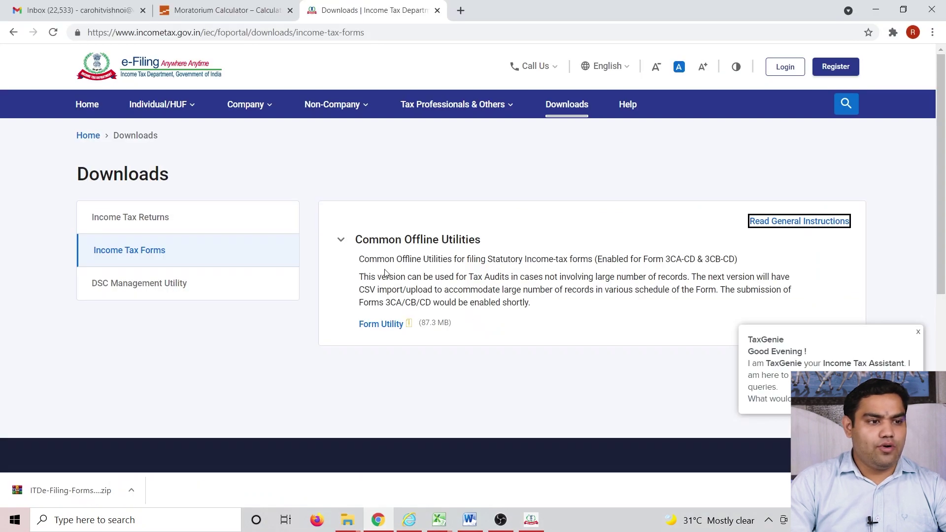
drag(398, 277, 687, 281)
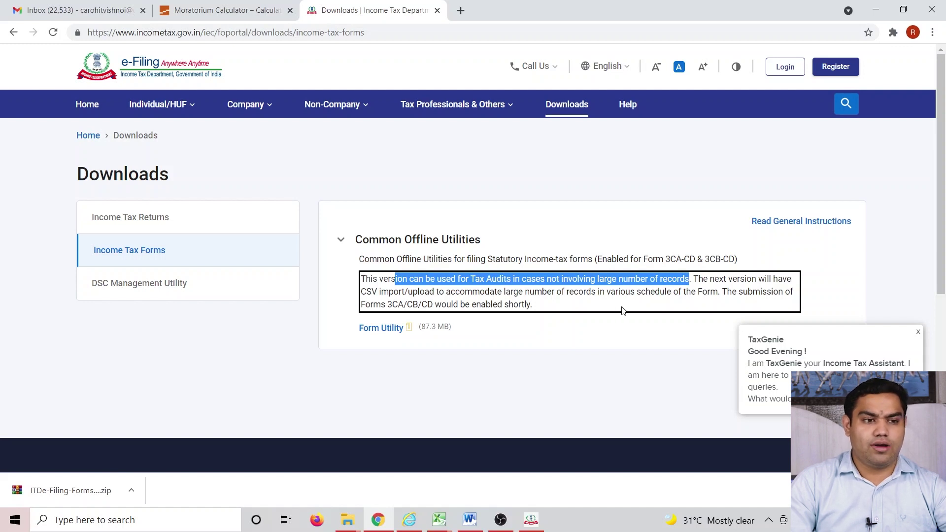
drag(695, 280, 415, 297)
drag(467, 298, 709, 291)
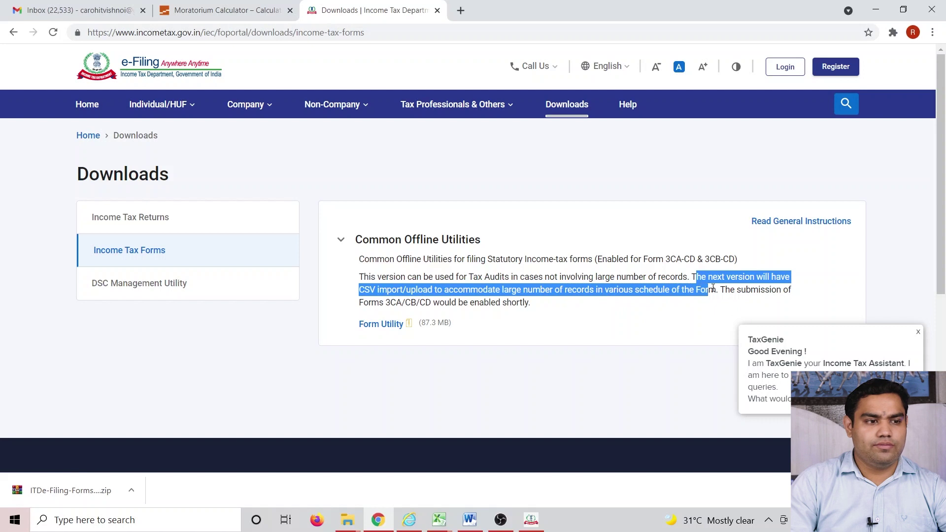
- Highlight the sentence saying Forms 3CA/CB/CD submission will be enabled shortly, then deselect it
click(652, 327)
drag(721, 292, 760, 305)
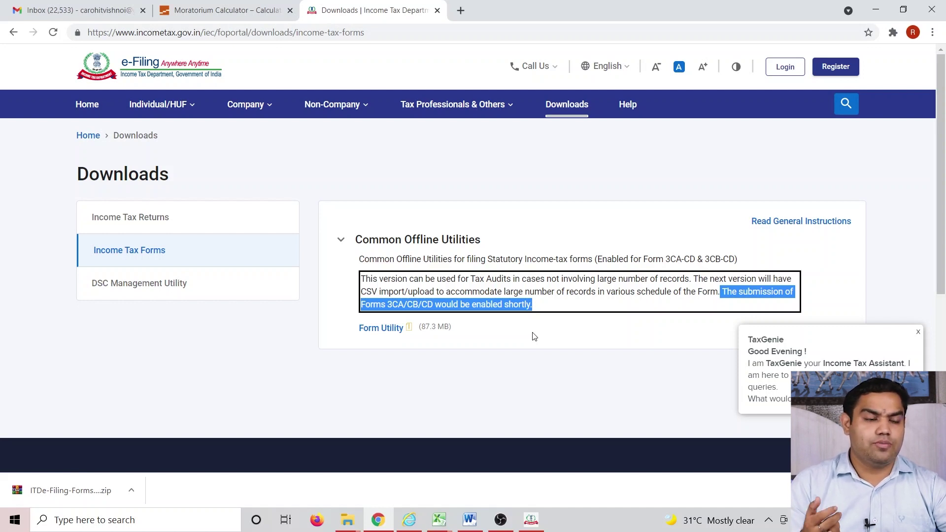
click(277, 331)
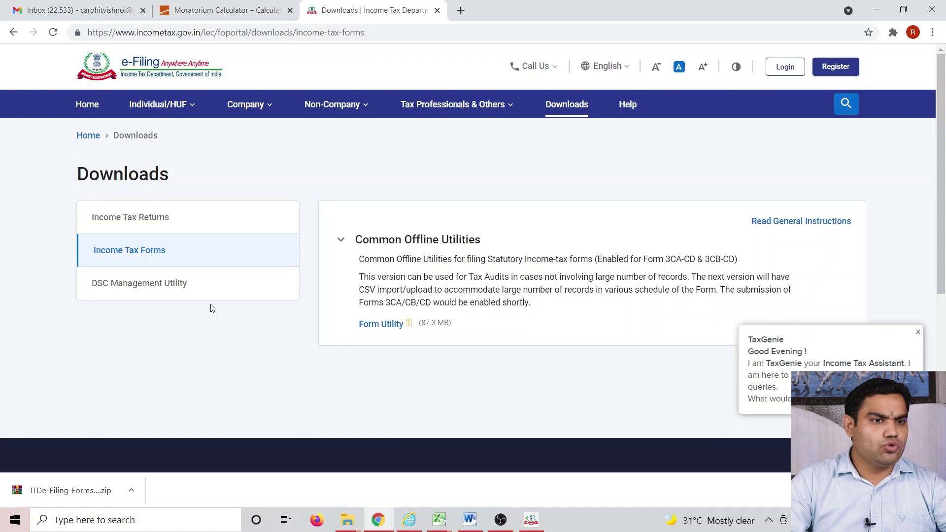